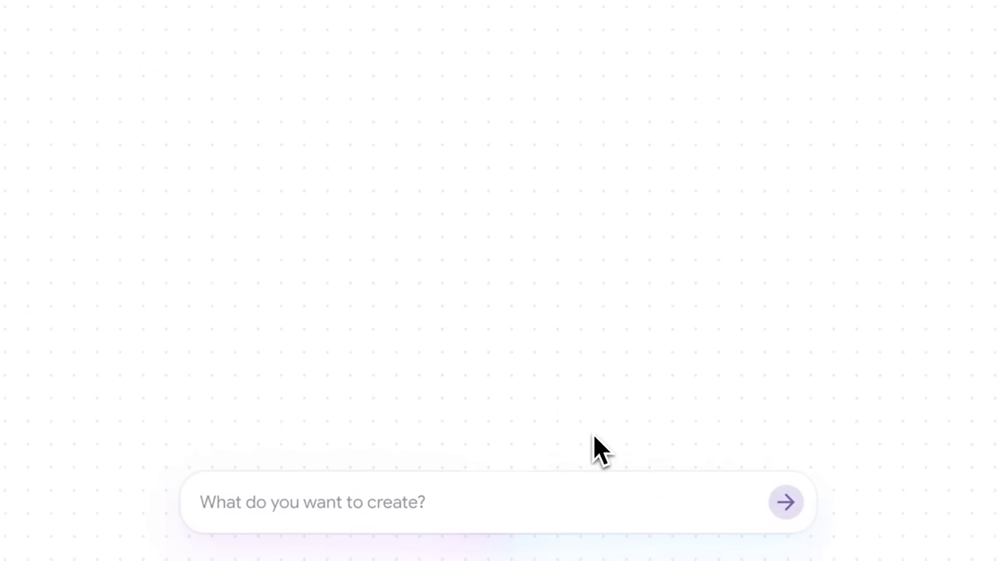
Generate the board's images from the prompt, then place the poppy patch, pocket embroidery and lavender images at the top
key("Return")
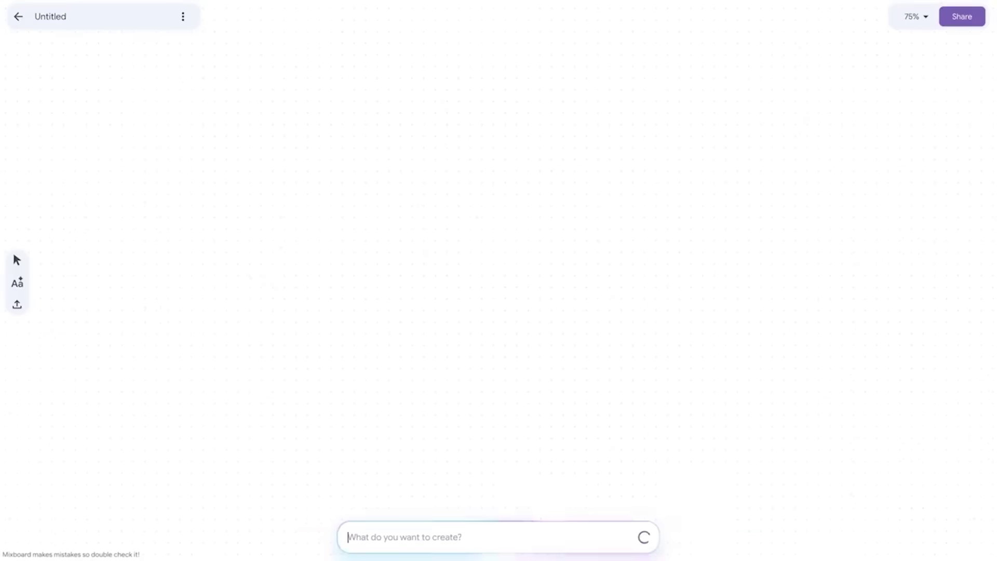
left_click_drag(477, 431, 166, 113)
left_click_drag(577, 419, 284, 118)
left_click_drag(713, 442, 251, 226)
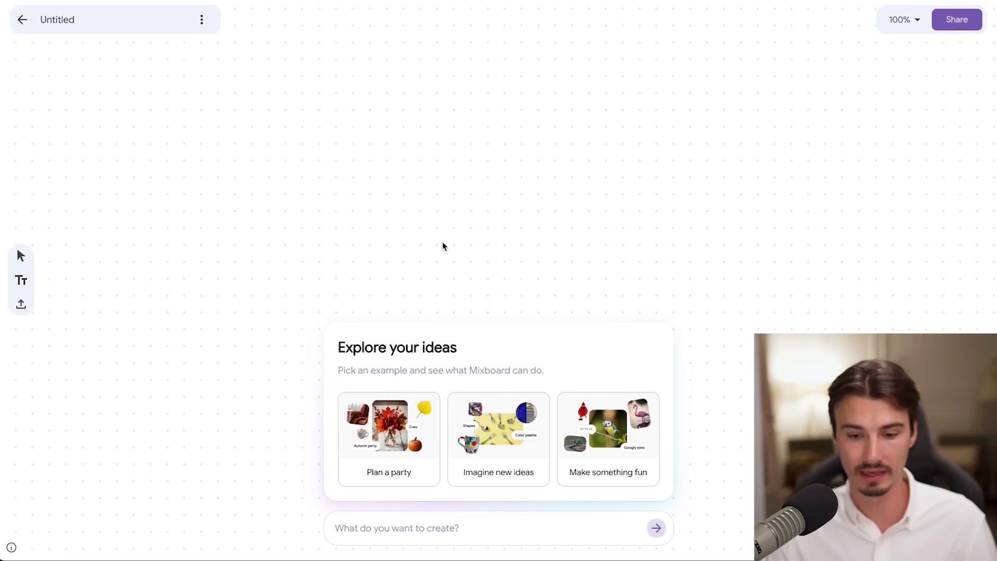
Change the fun example prompt to 'cats with hats' and generate the board
left_click(611, 457)
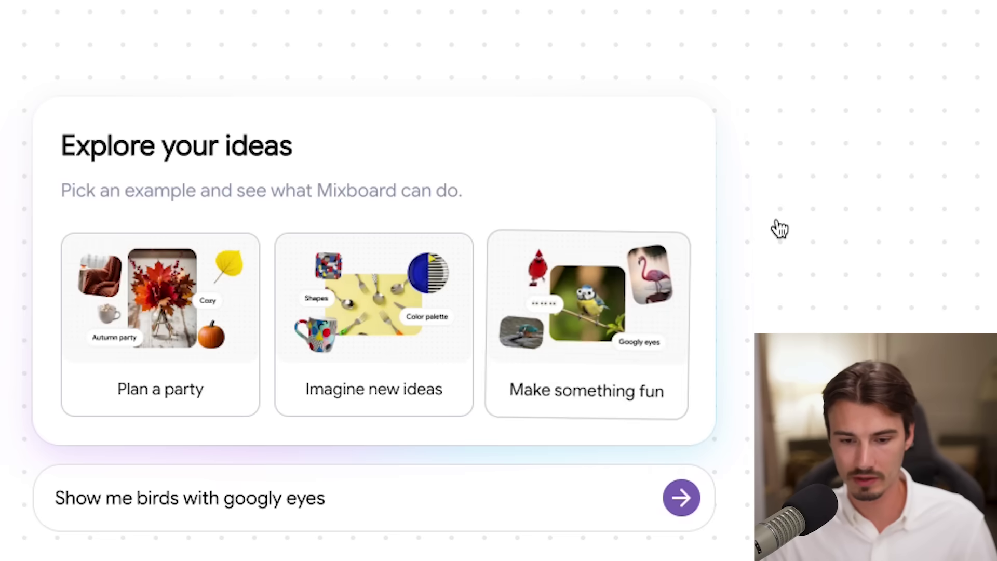
left_click_drag(326, 499, 137, 498)
type("c")
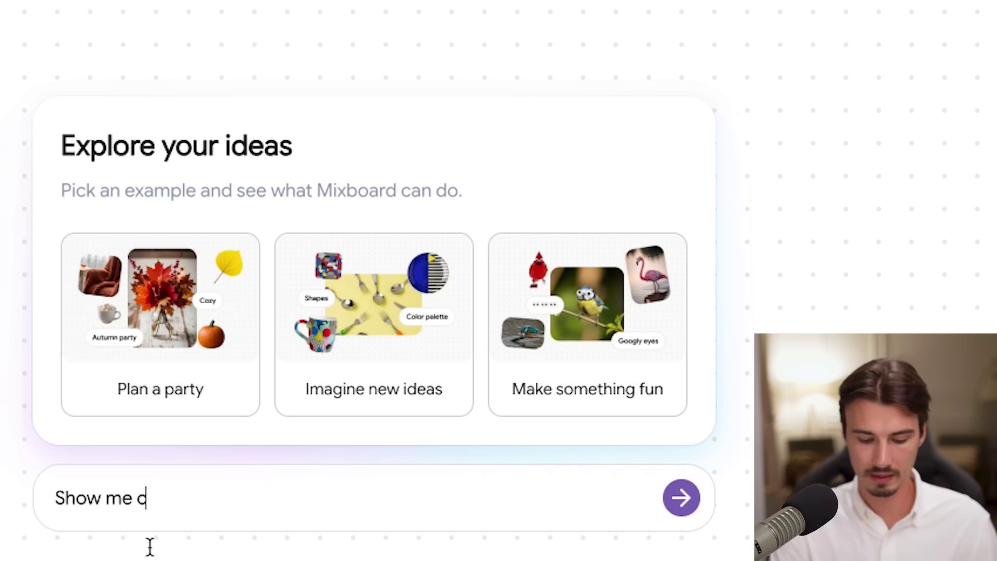
type("ats with hats")
left_click(681, 497)
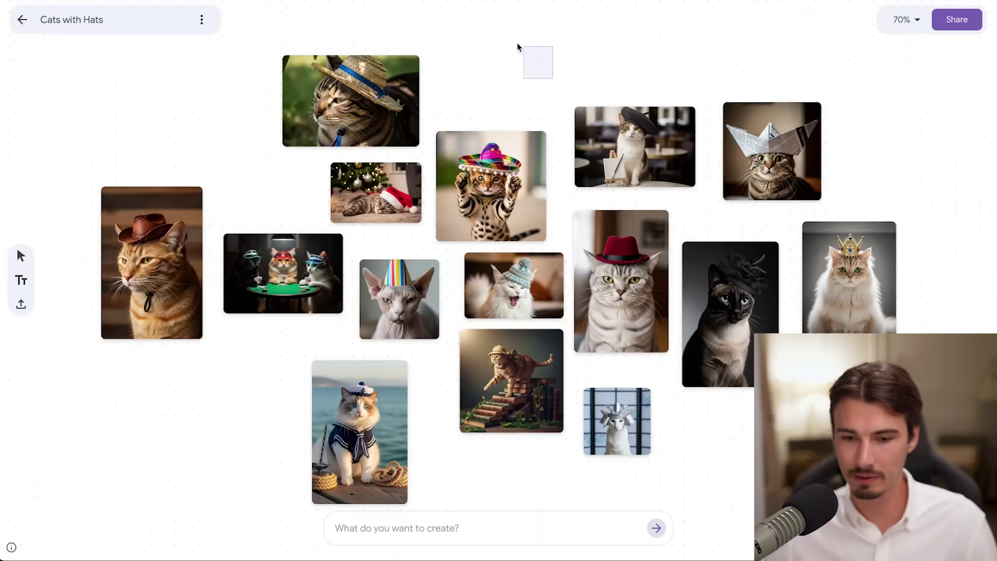
Select the paper-hat cat image, then paste a copied image link and delete it
left_click(808, 154)
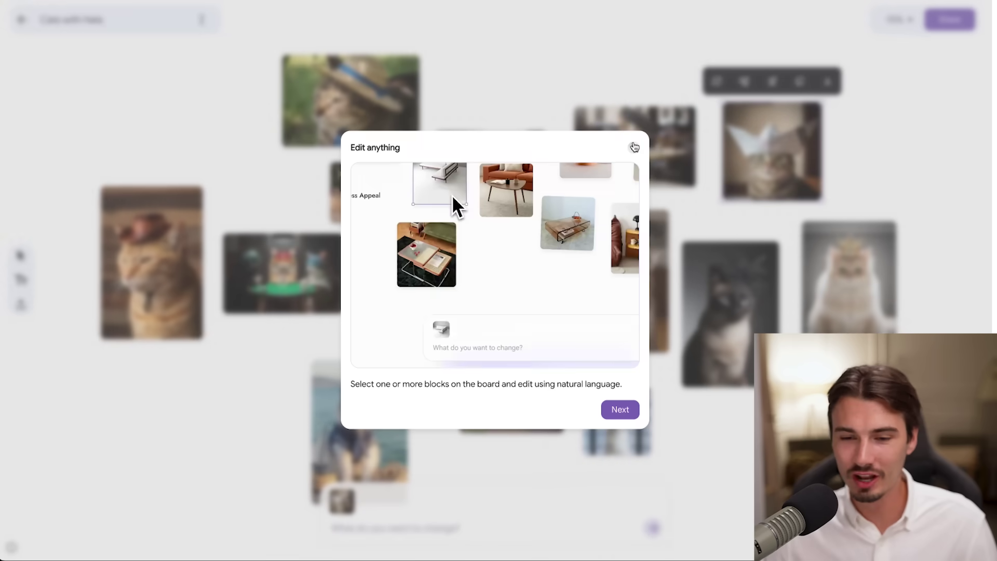
left_click(605, 71)
key("ctrl+v")
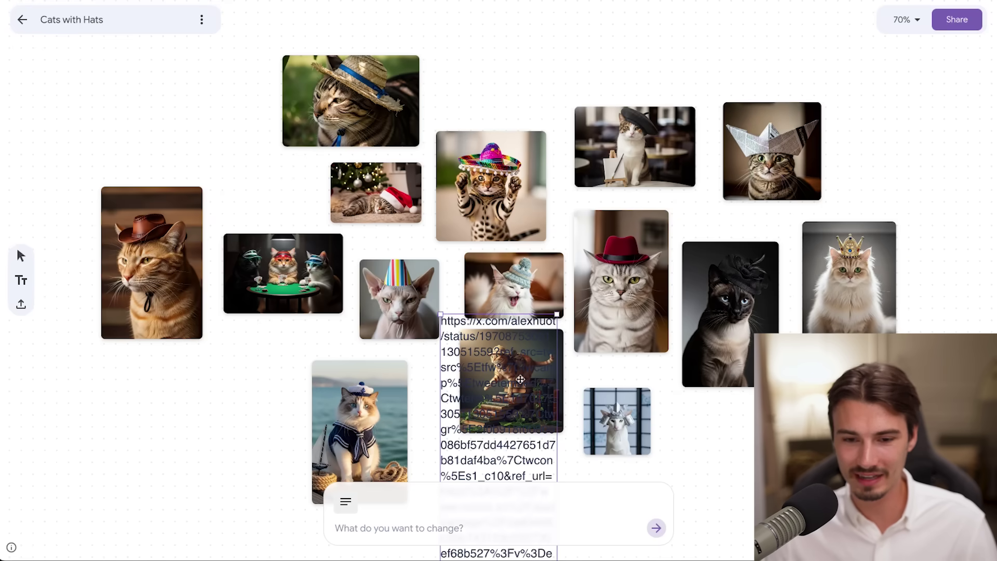
key("Delete")
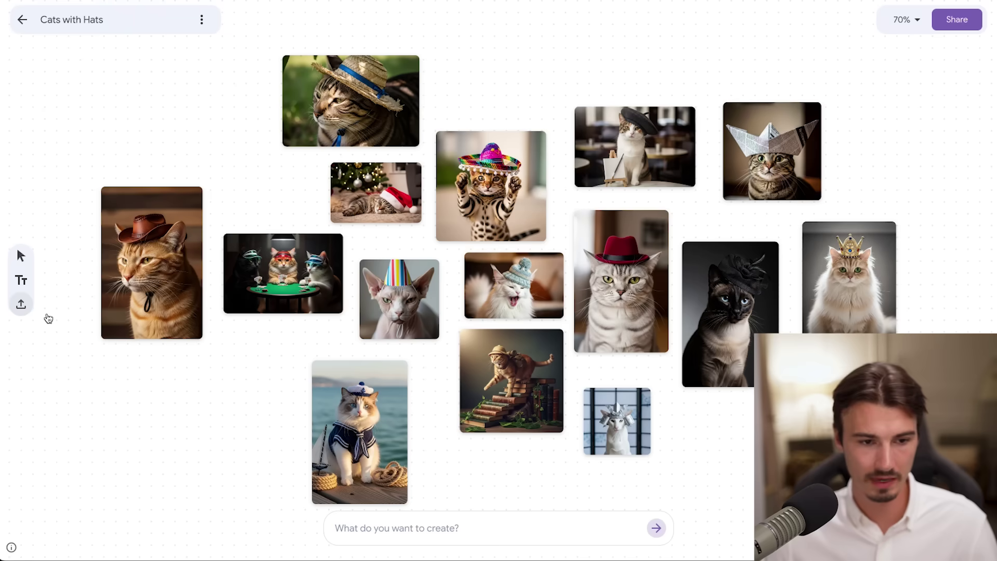
Search images for 'taco hat' and move the taco hat image to the top of the board
type("taco hat")
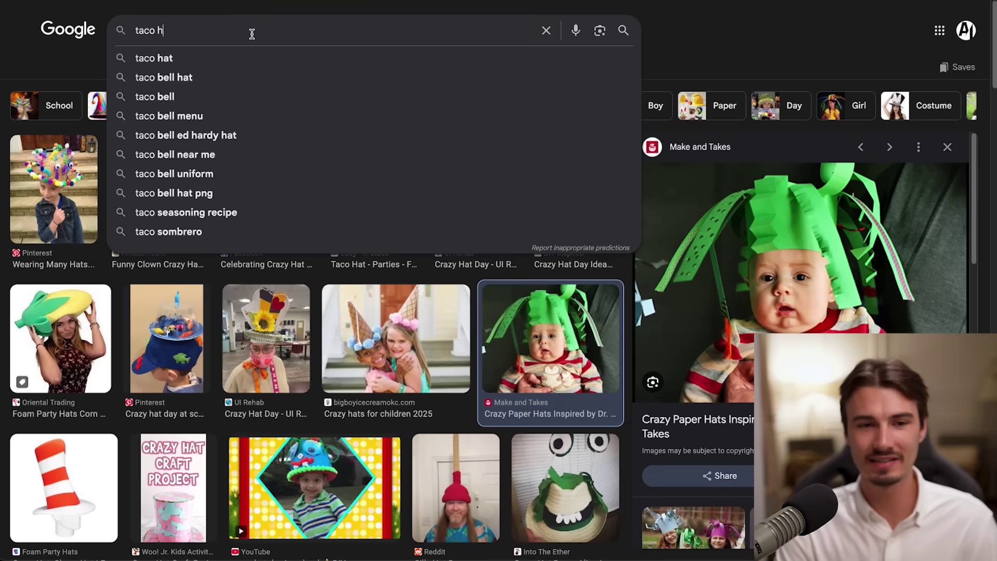
key("Return")
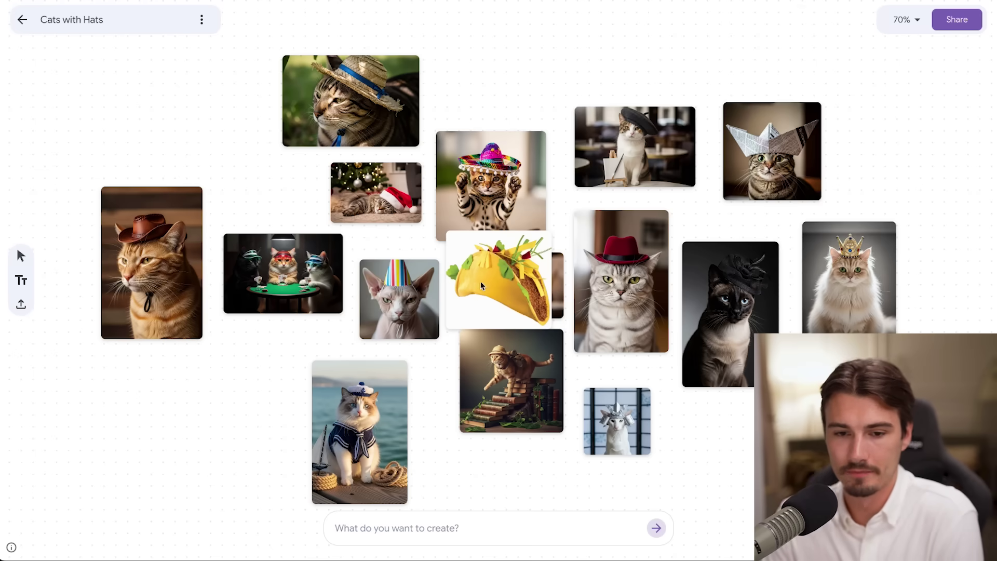
left_click_drag(545, 314, 578, 130)
Shrink the taco image, move the beret cat beside it, and delete the sombrero cat
left_click_drag(654, 146, 688, 54)
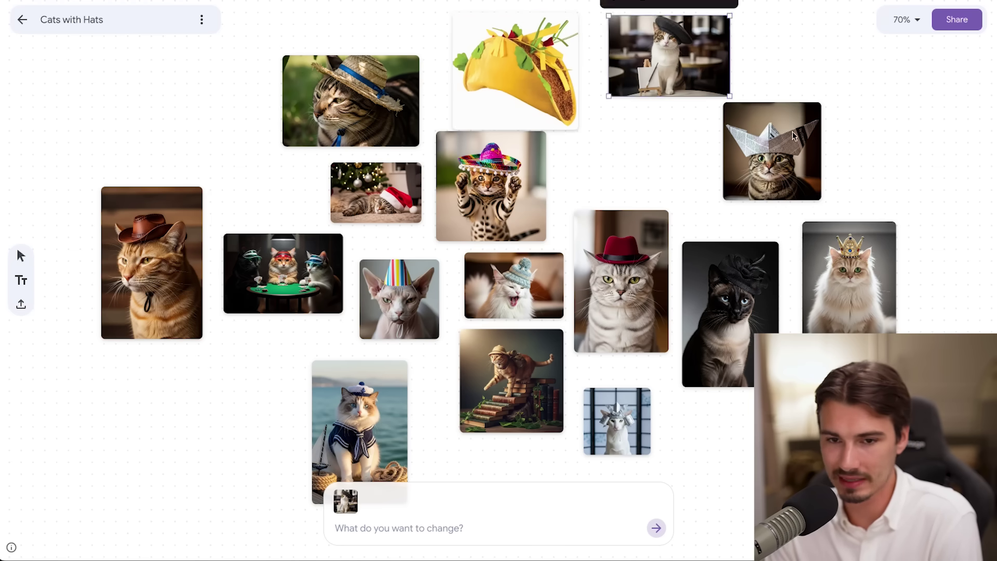
left_click_drag(788, 137, 663, 140)
key("Escape")
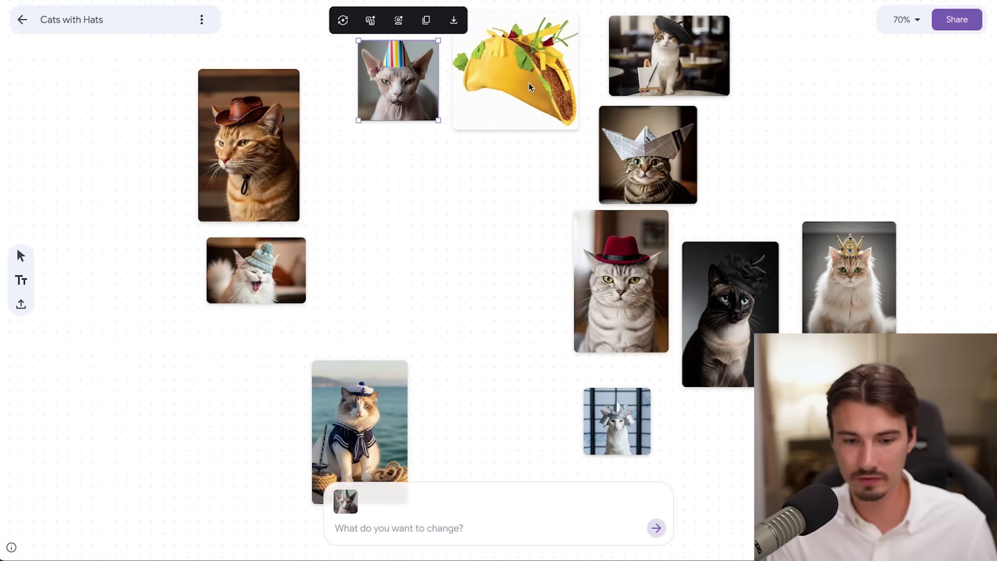
Select the taco with the paper-hat cat and combine them into a taco-hat cat image
left_click(530, 85, "shift")
left_click(528, 264)
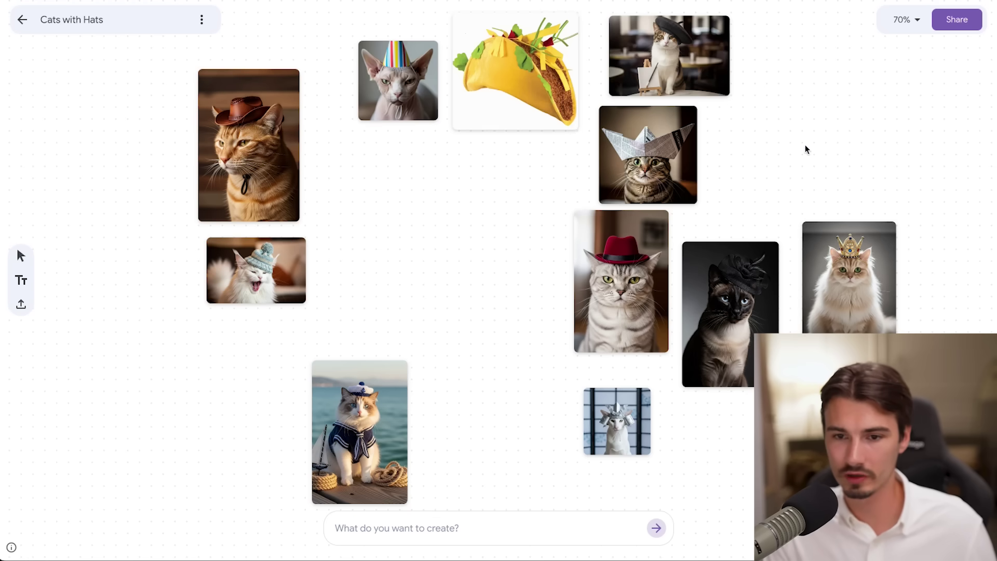
left_click(530, 74, "shift")
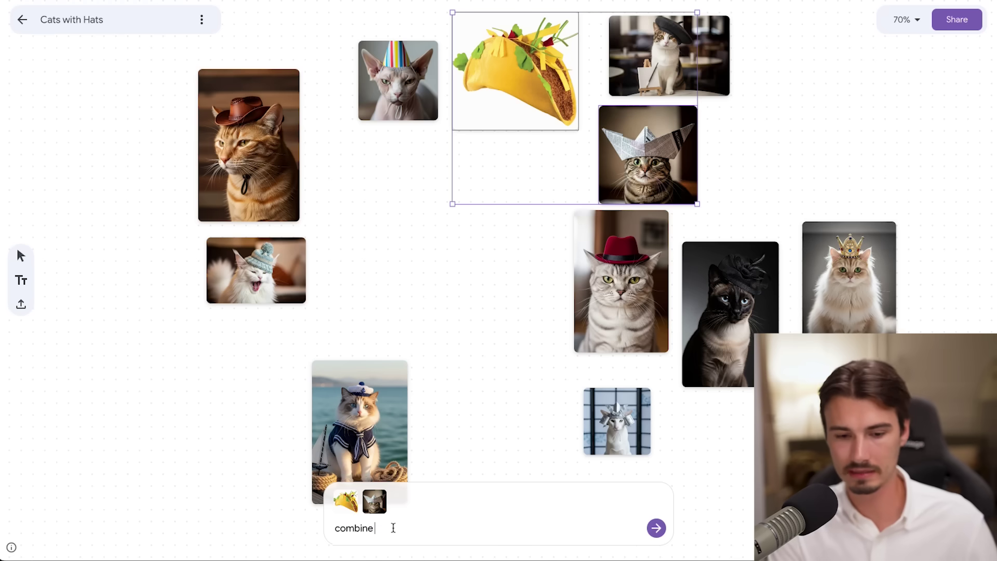
key("Return")
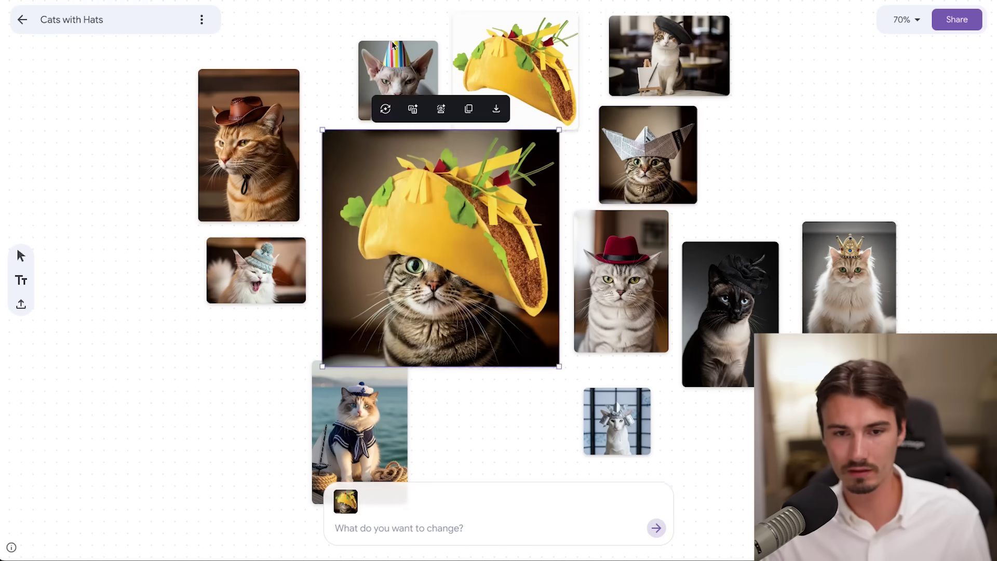
scroll(623, 273, "down", 2)
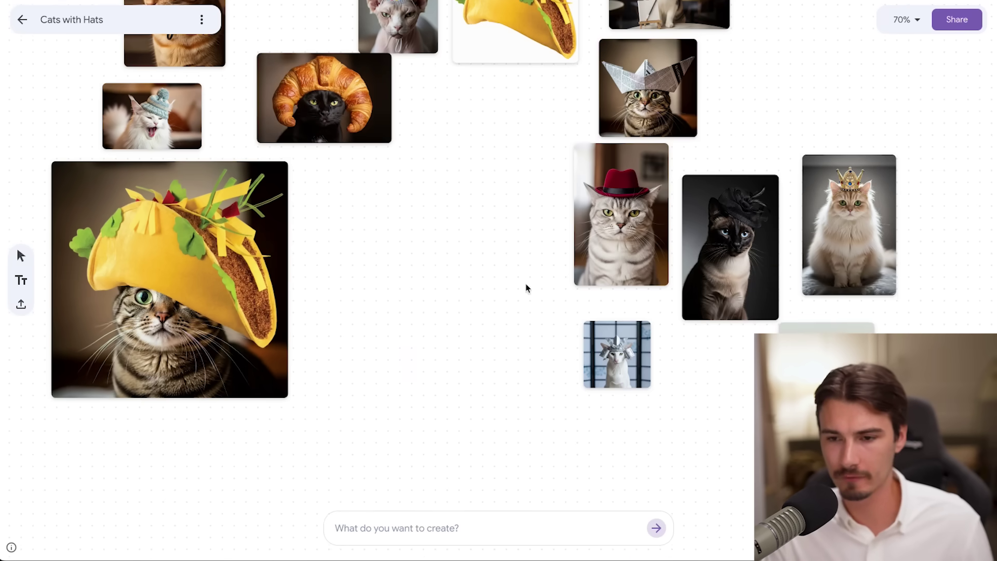
Select the four hatted cats and request a 'family picture' of them
left_click_drag(941, 78, 571, 270)
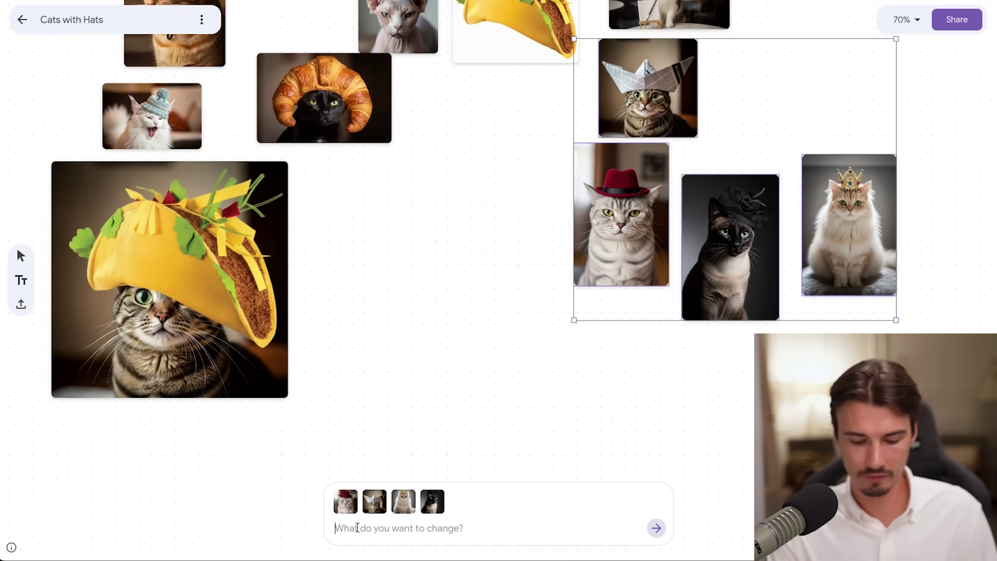
type("family pi")
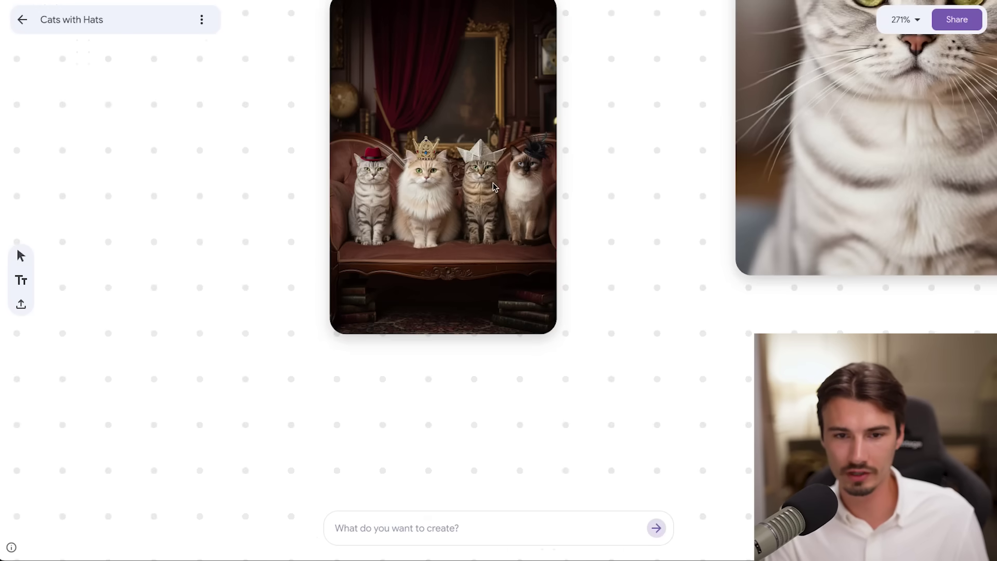
left_click(471, 211)
Enlarge and reposition the four-cat portrait, shifting the croissant, sphynx and taco-hat cats up-left
left_click_drag(471, 212, 395, 215)
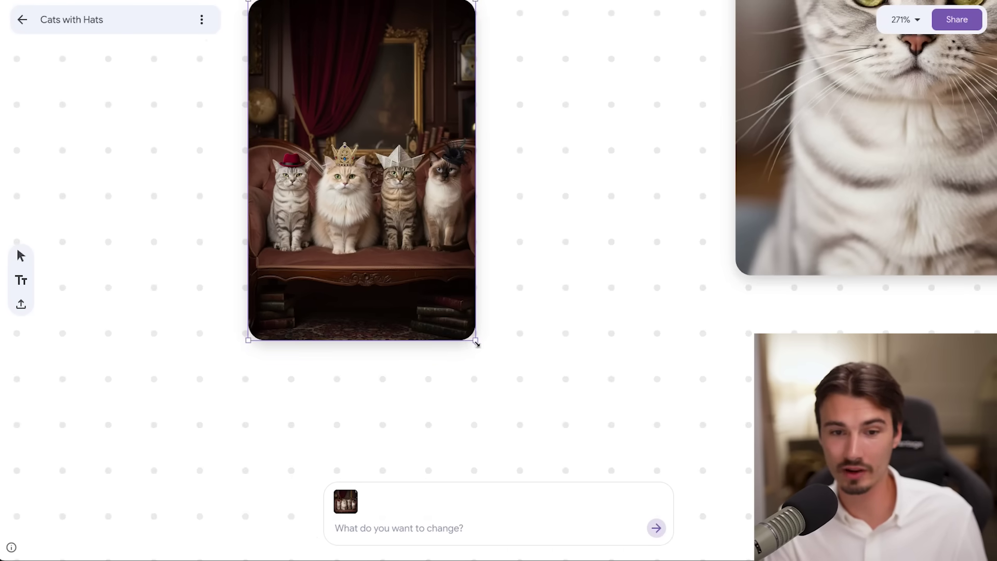
left_click_drag(476, 343, 657, 461)
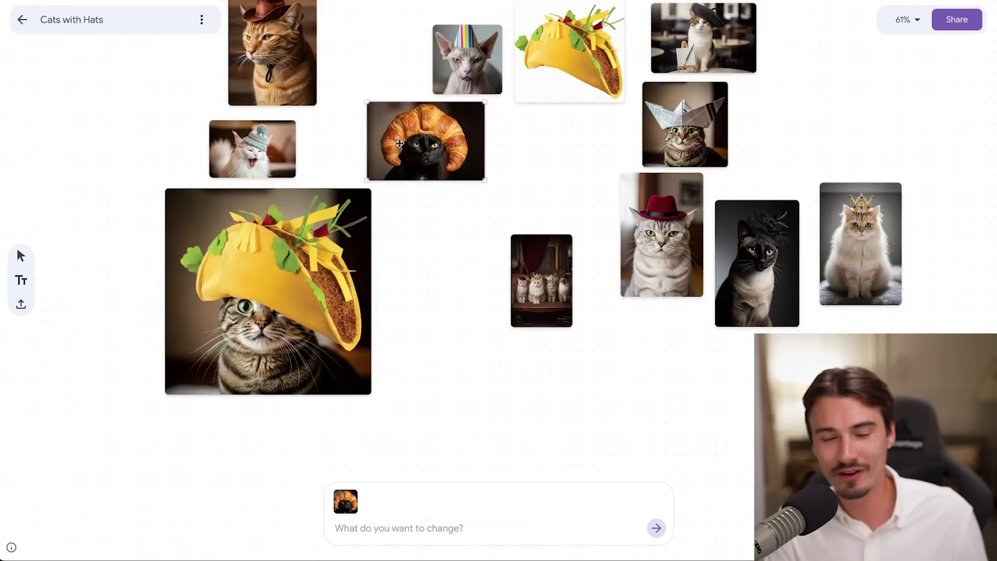
left_click_drag(404, 126, 372, 125)
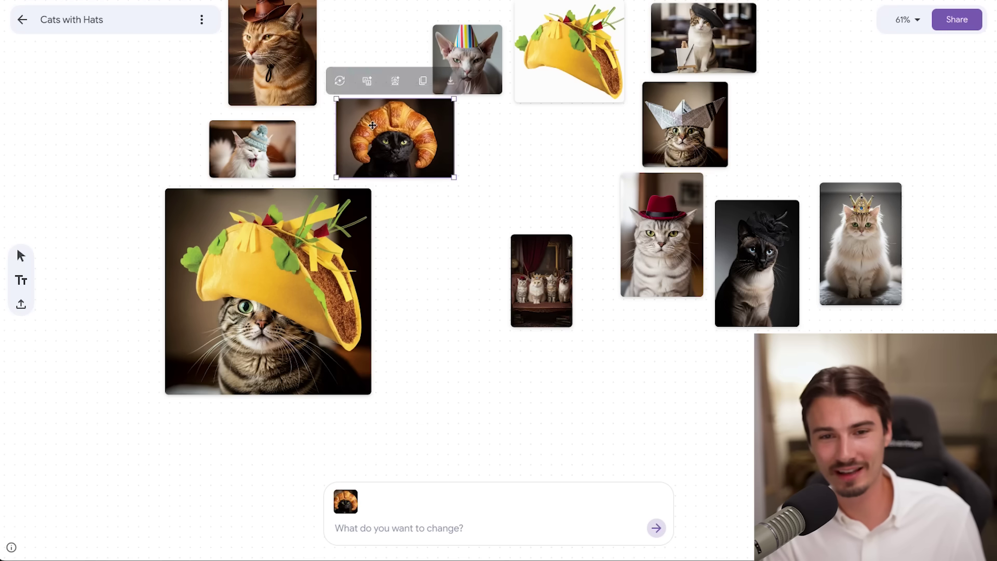
left_click_drag(477, 62, 414, 26)
left_click_drag(567, 66, 534, 49)
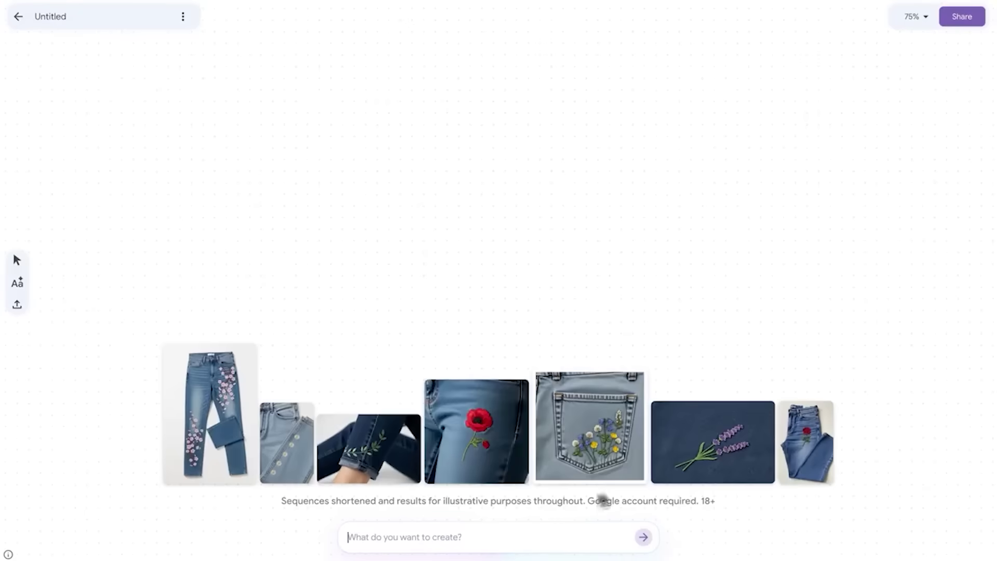
Arrange the poppy, pocket and lavender images, then request more like the red flower patch
left_click_drag(476, 431, 166, 112)
left_click_drag(589, 428, 294, 124)
left_click_drag(714, 443, 257, 244)
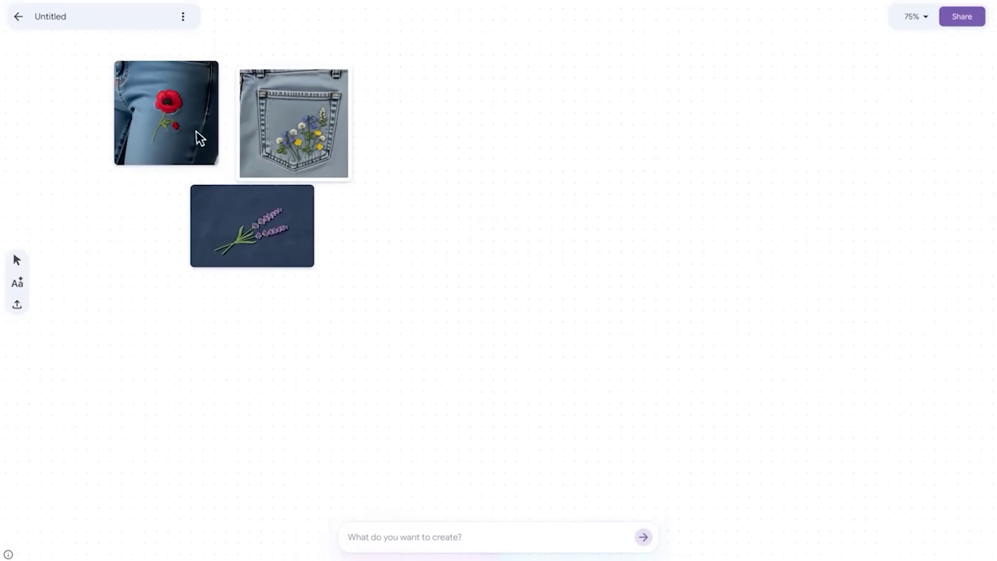
left_click(195, 138)
key("Return")
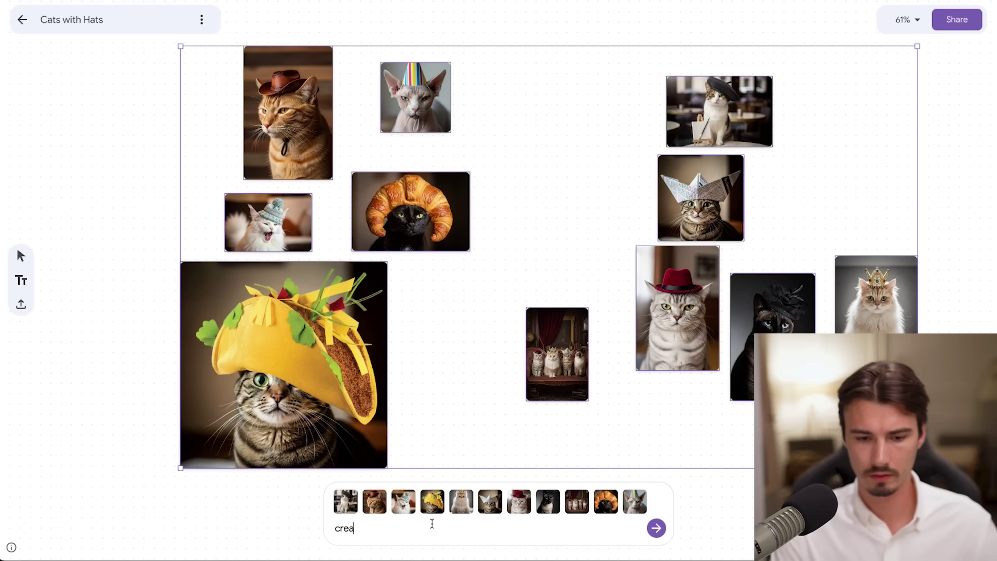
Create a collage of all the cats, generate more like it, and arrange the bowler-hat and watercolor results
key("Return")
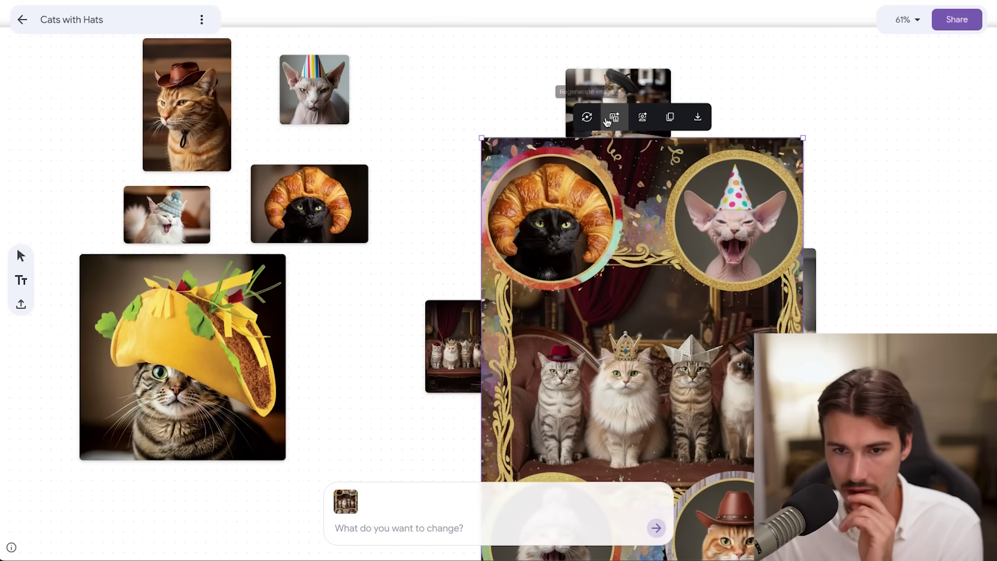
left_click(613, 117)
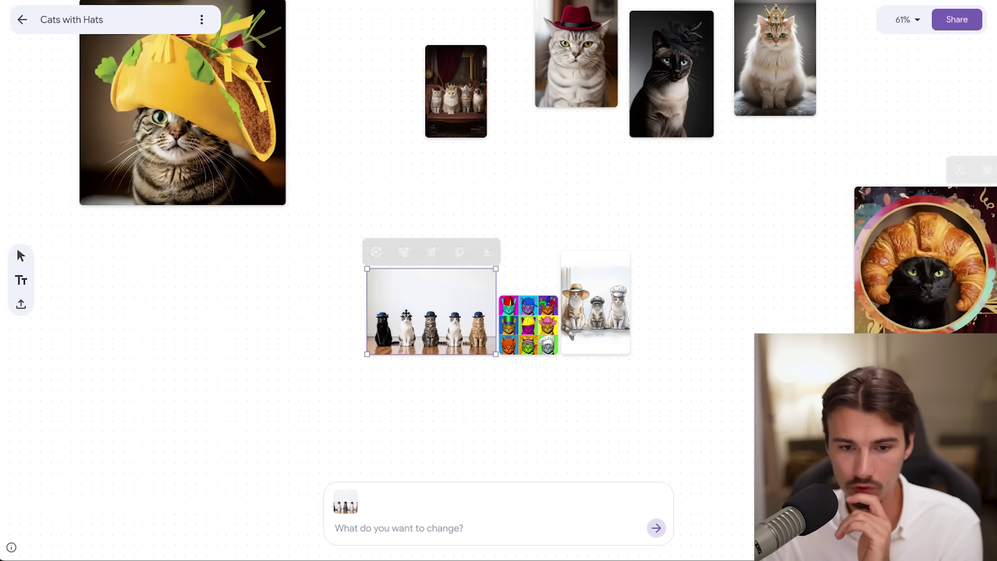
left_click_drag(463, 246, 442, 335)
left_click(706, 279)
left_click(674, 241)
left_click_drag(674, 240, 657, 279)
left_click(752, 244)
Enlarge the croissant-hat cat image and move it up and right
scroll(343, 172, "up", 5)
scroll(336, 179, "up", 3)
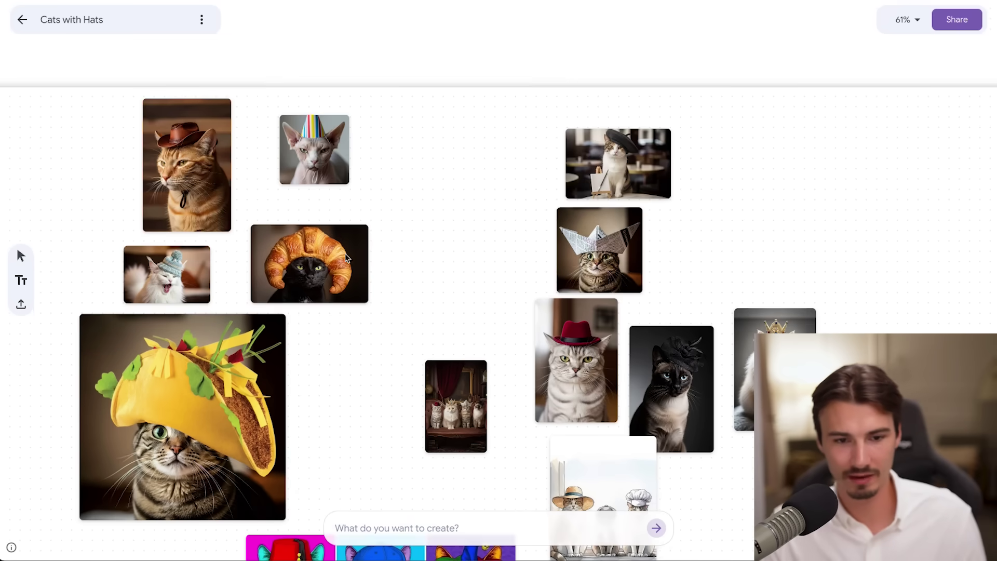
left_click(360, 282)
left_click_drag(368, 295, 664, 490)
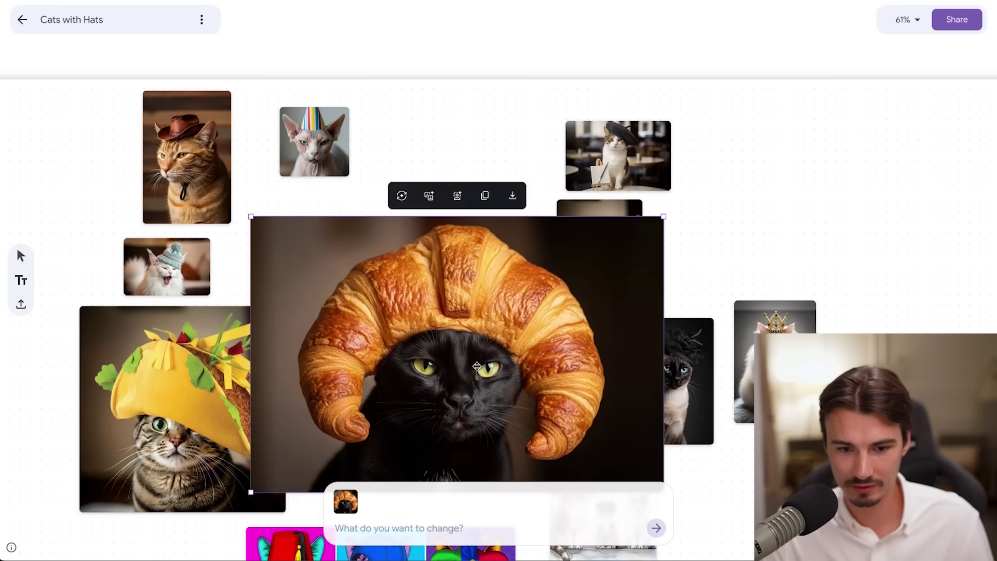
left_click_drag(480, 363, 494, 287)
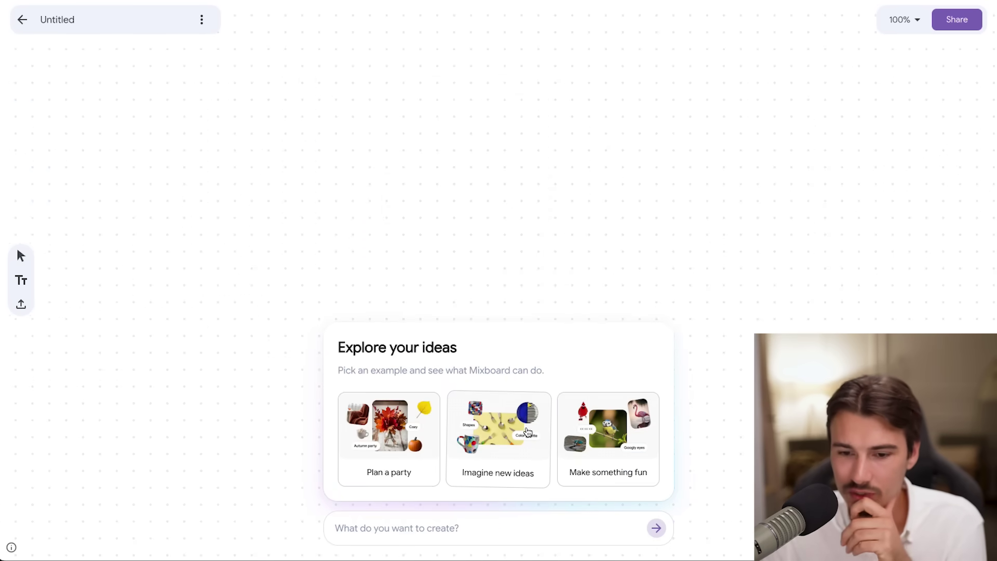
Start from the party example and submit 'Help me plan a cozy tennis themed party in my living room'
left_click(416, 426)
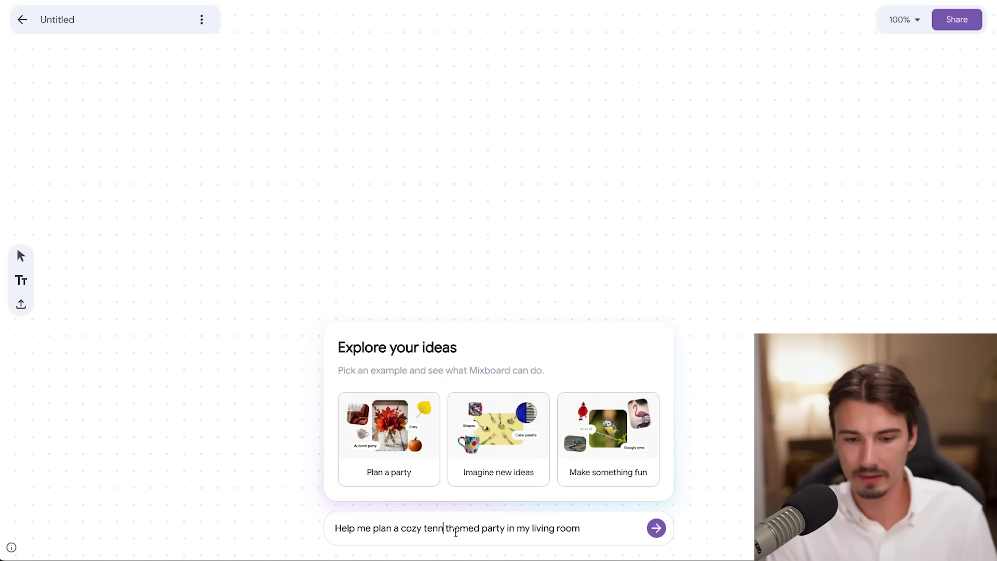
left_click(657, 528)
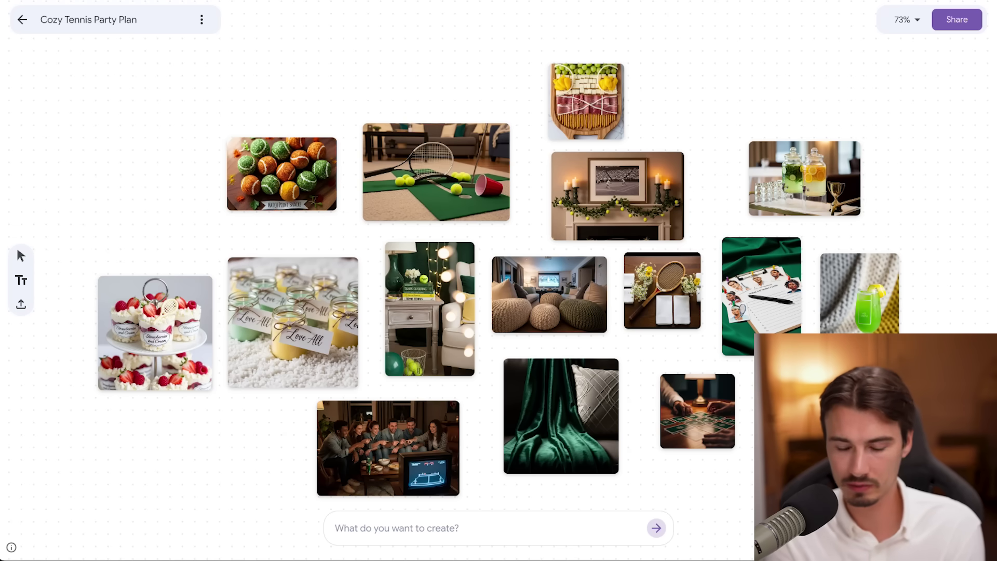
Select the group, card-game and clipboard photos and submit a change request for them
left_click(633, 202)
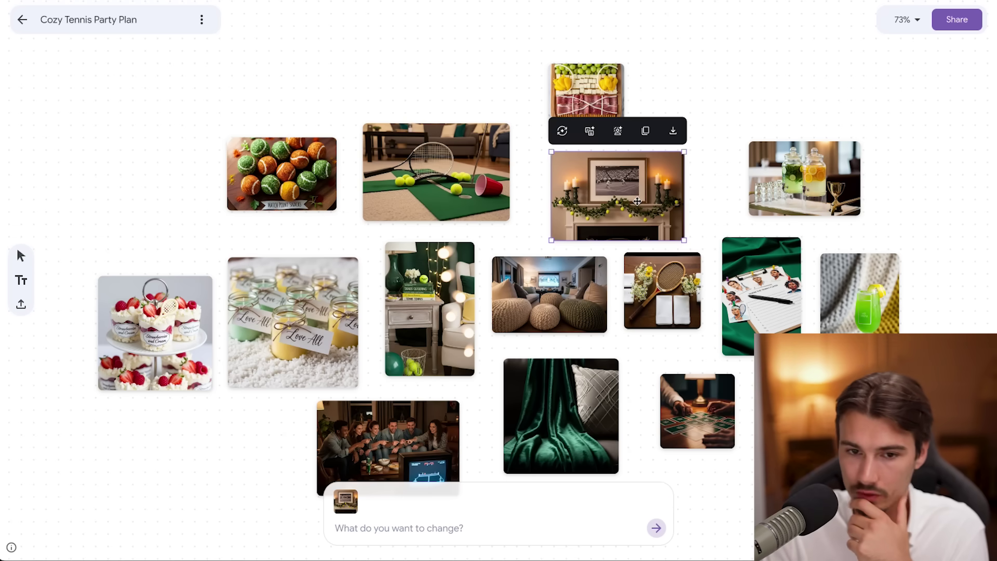
left_click(444, 93)
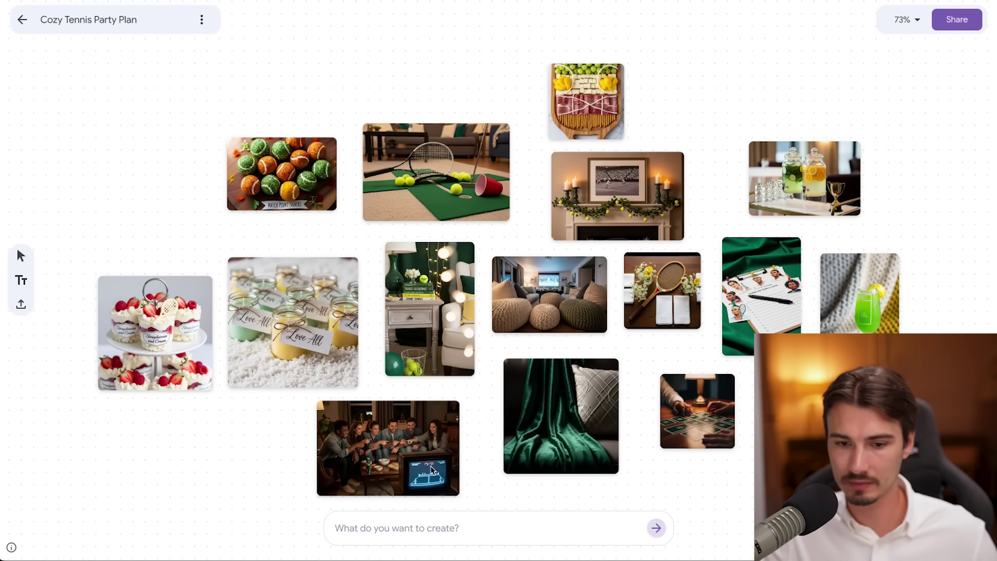
left_click(404, 443)
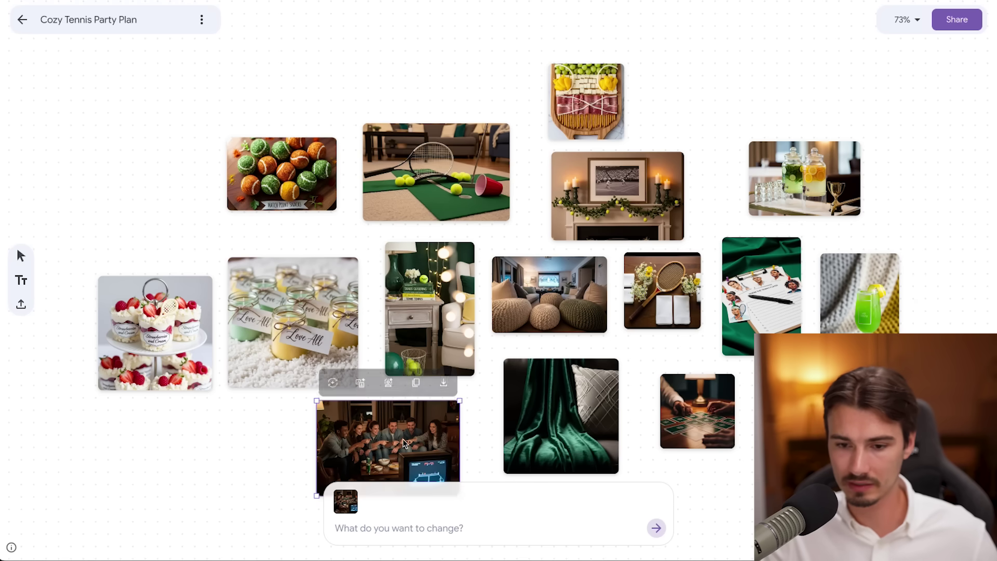
left_click(696, 416, "shift")
left_click(754, 310, "shift")
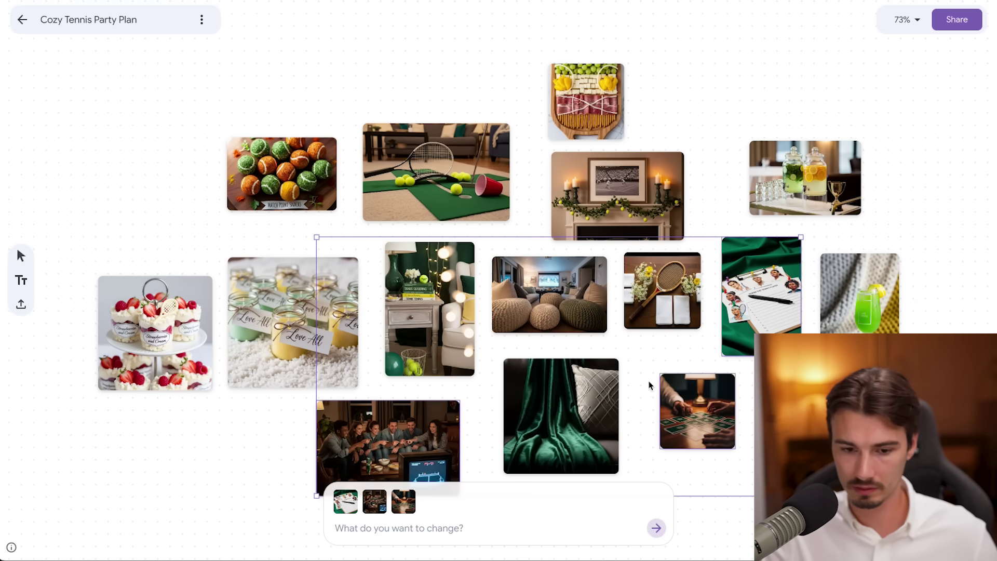
key("Return")
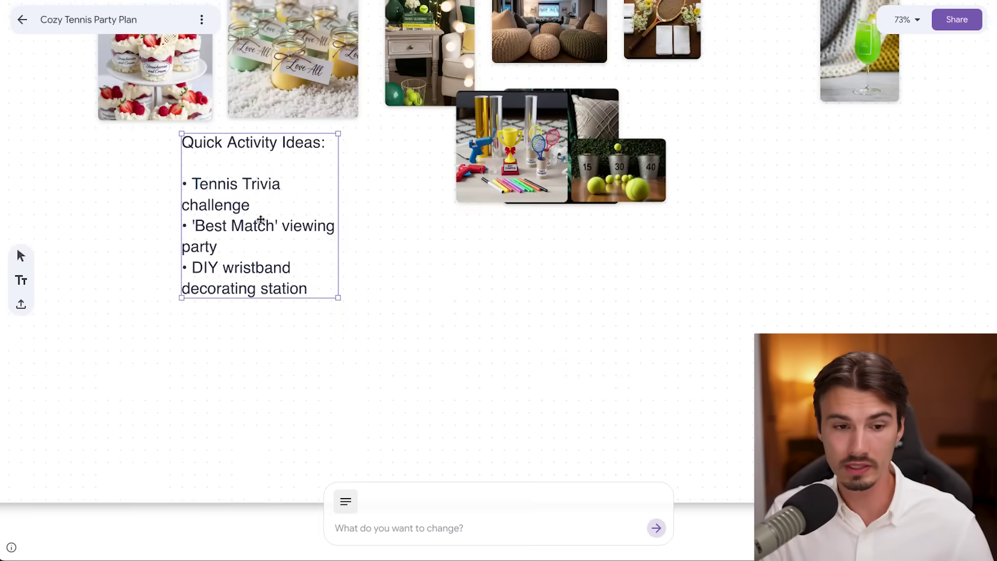
Move the trophy image left and place the green velvet image below it
left_click(389, 334)
left_click_drag(490, 189, 419, 197)
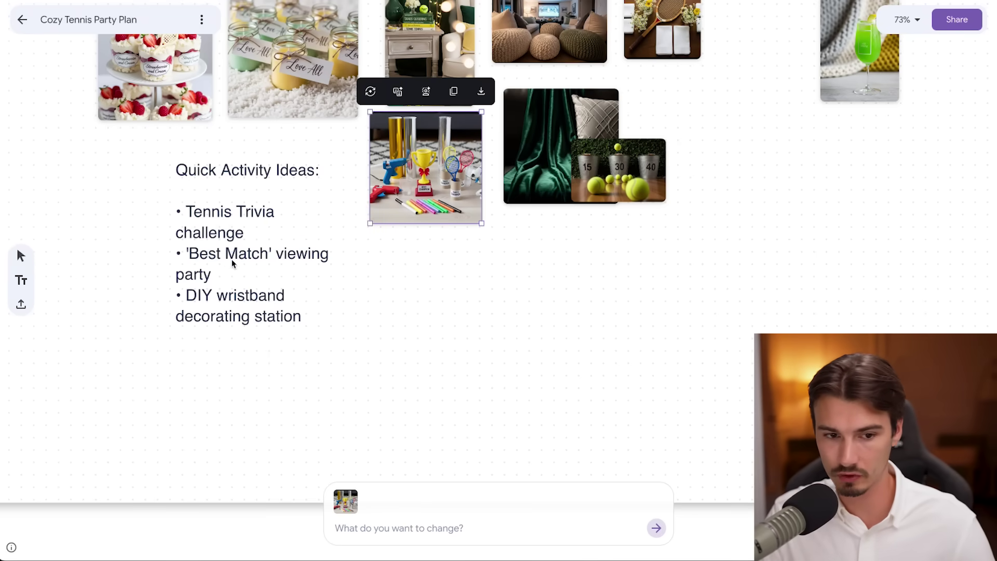
left_click_drag(509, 174, 384, 326)
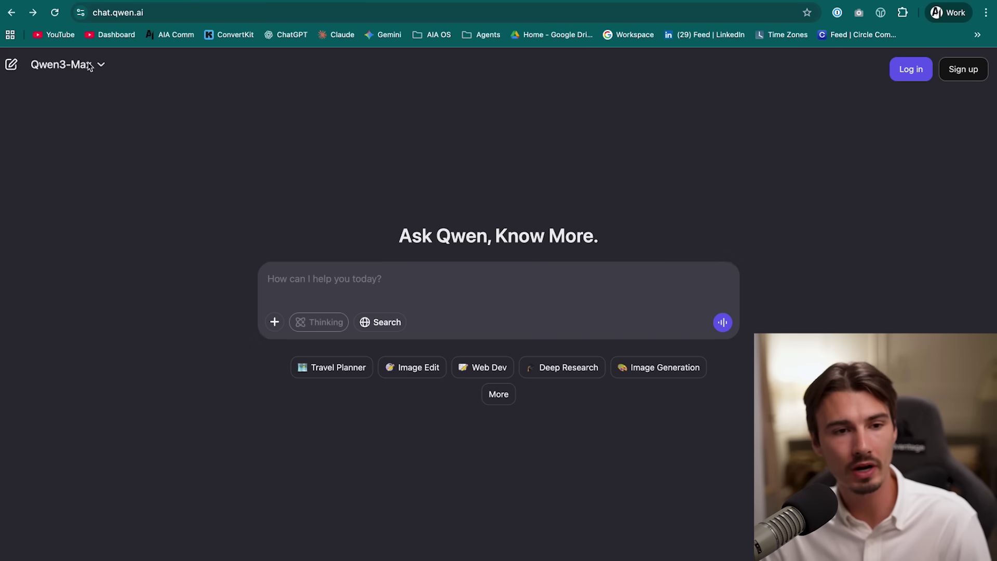
Review the model list, keep Qwen3-Max selected, and switch the browser to full screen
left_click(90, 65)
left_click(656, 118)
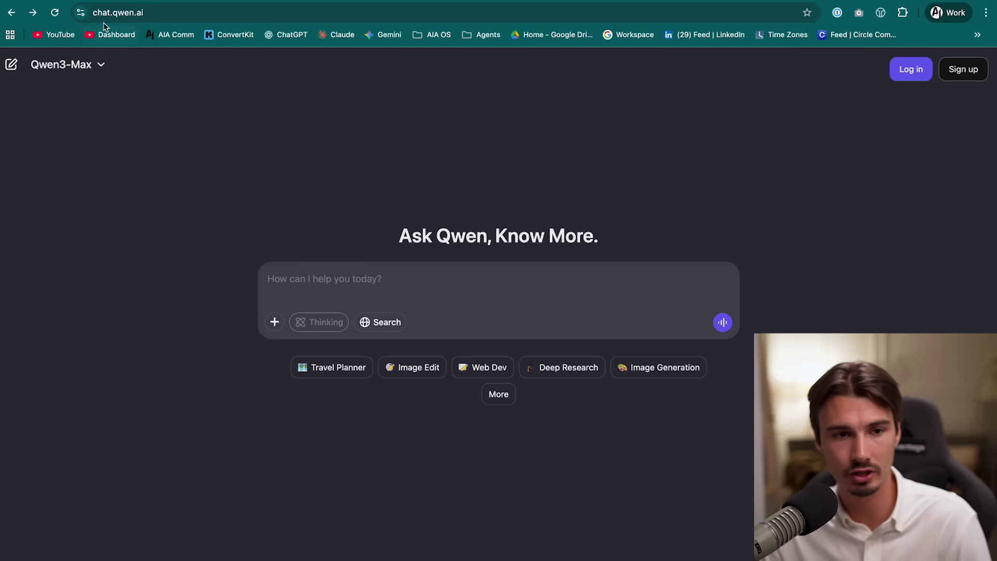
key("ctrl+super+f")
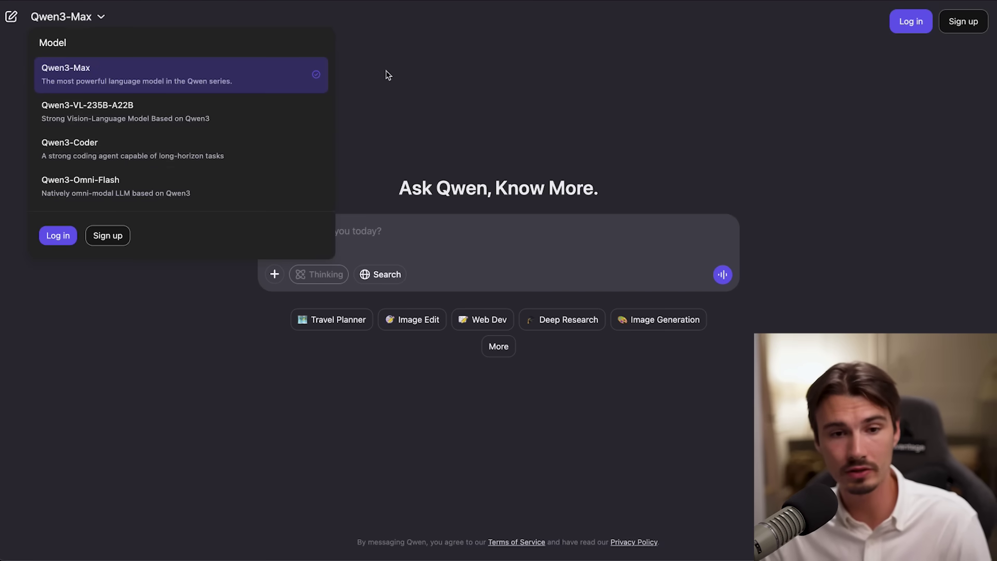
left_click(498, 91)
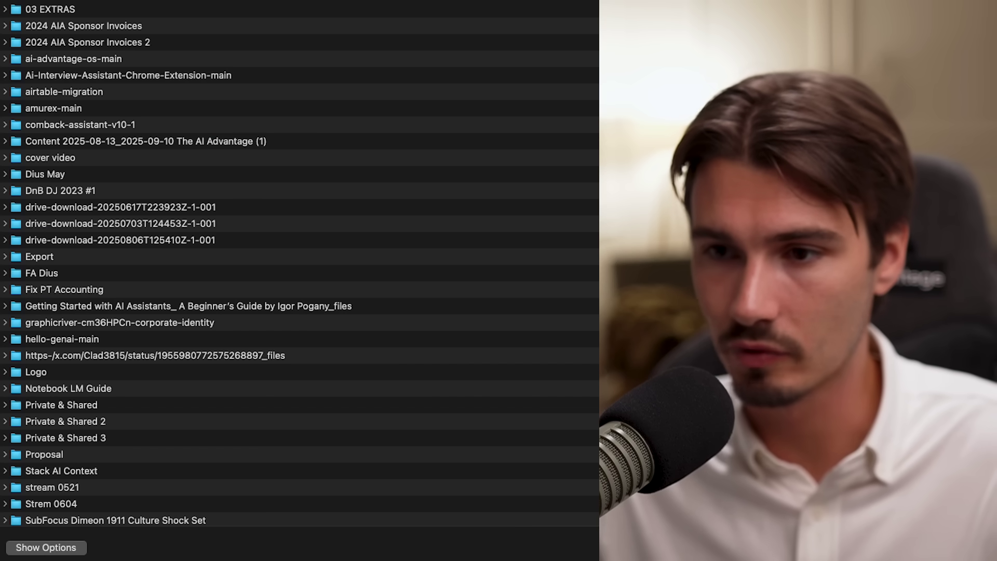
Attach the video me.mov and send it with the prompt 'describe precisely what you see'
scroll(244, 171, "down", 15)
scroll(154, 223, "up", 3)
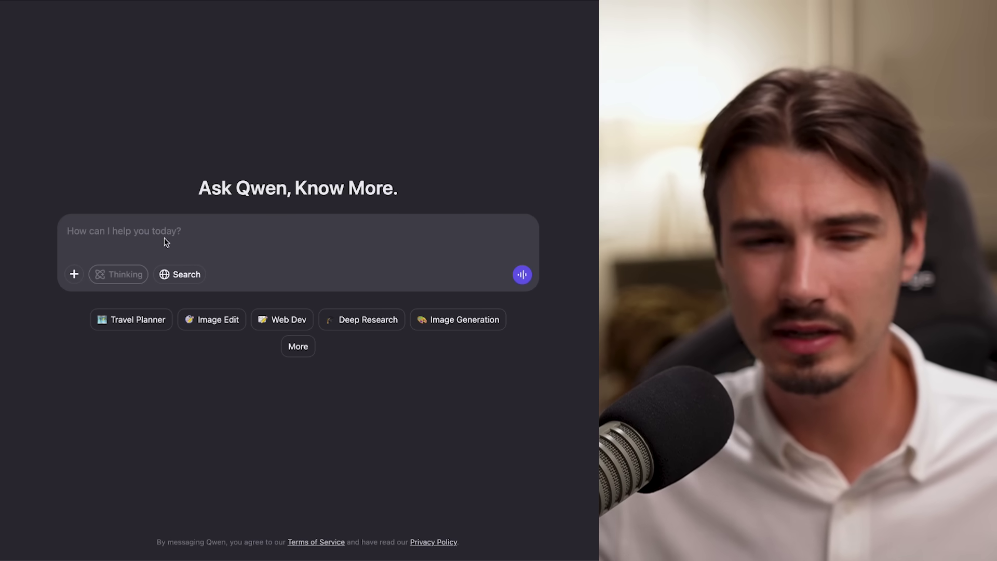
key("super+v")
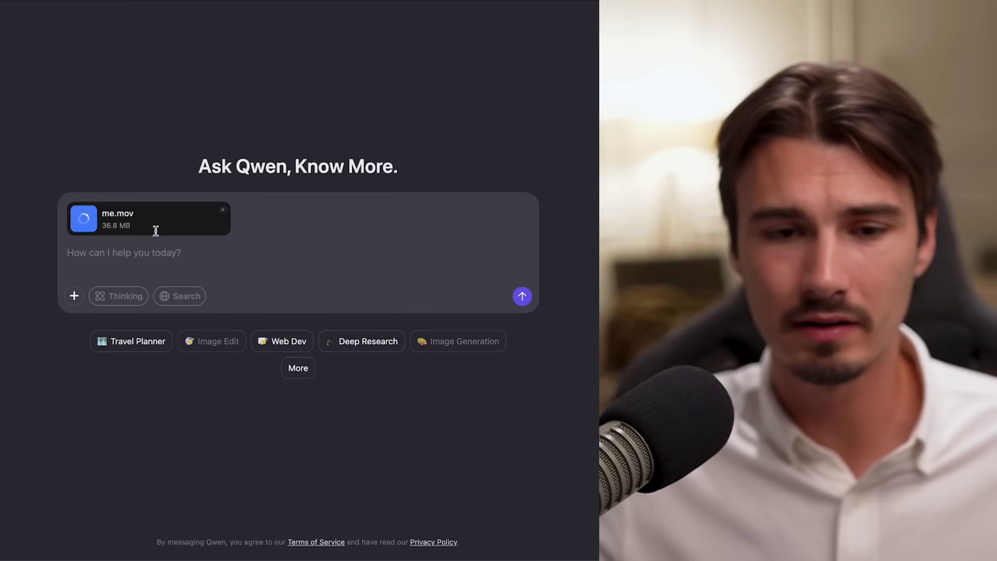
type("describe precisely what you see")
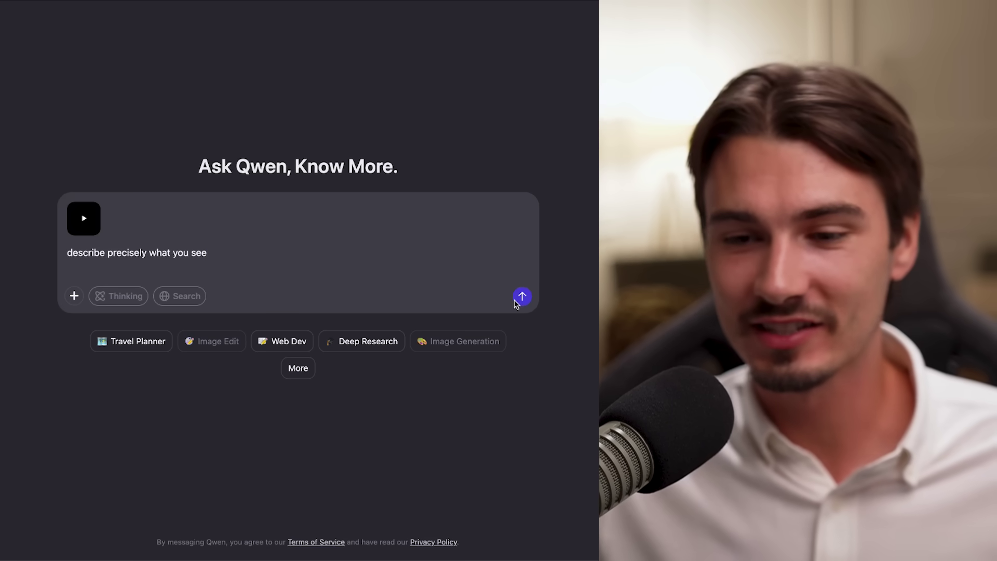
left_click(516, 300)
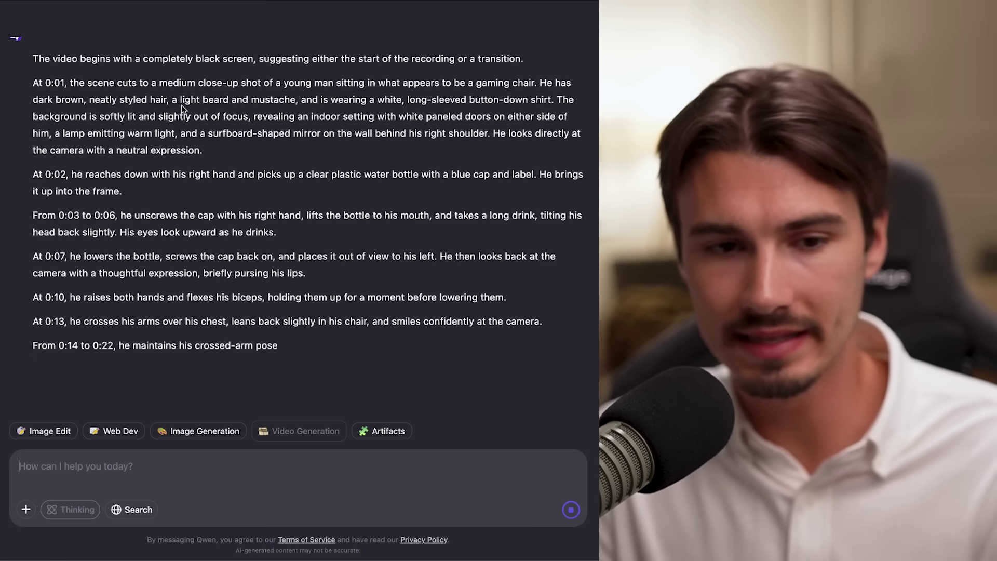
Read Qwen3-Max's timestamped reply, highlighting the close-up, hair and beard, and background phrases
scroll(198, 180, "up", 2)
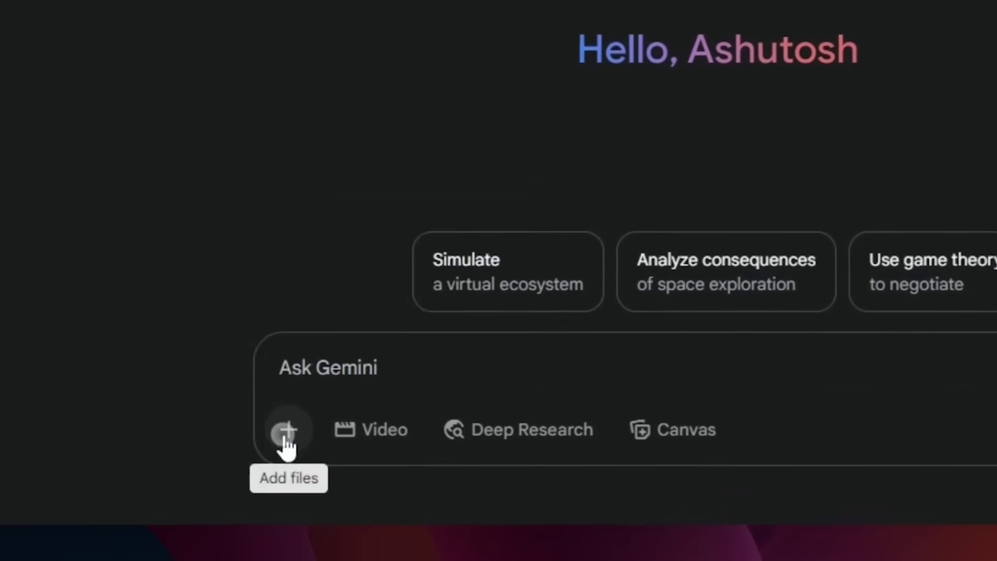
left_click(280, 434)
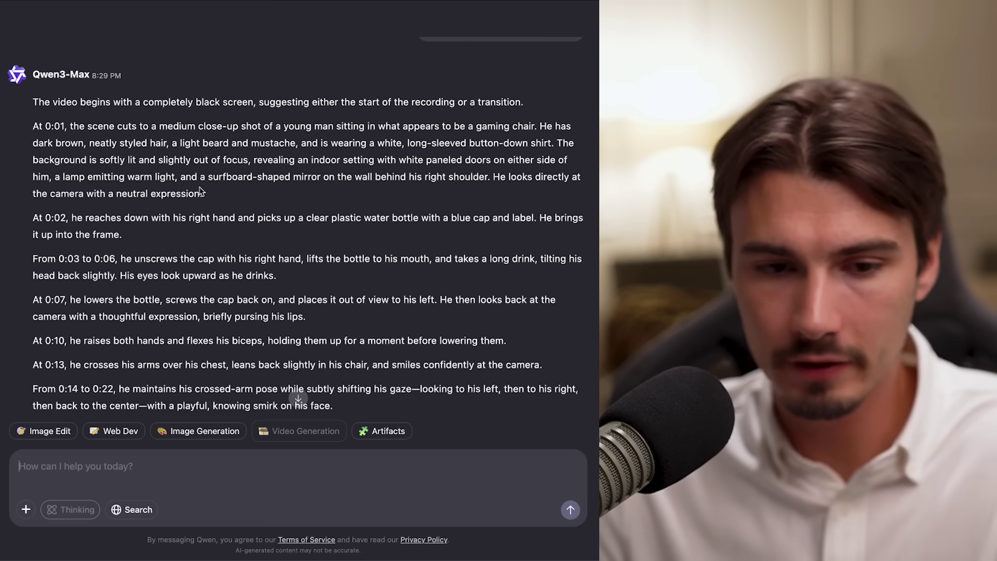
scroll(232, 239, "down", 2)
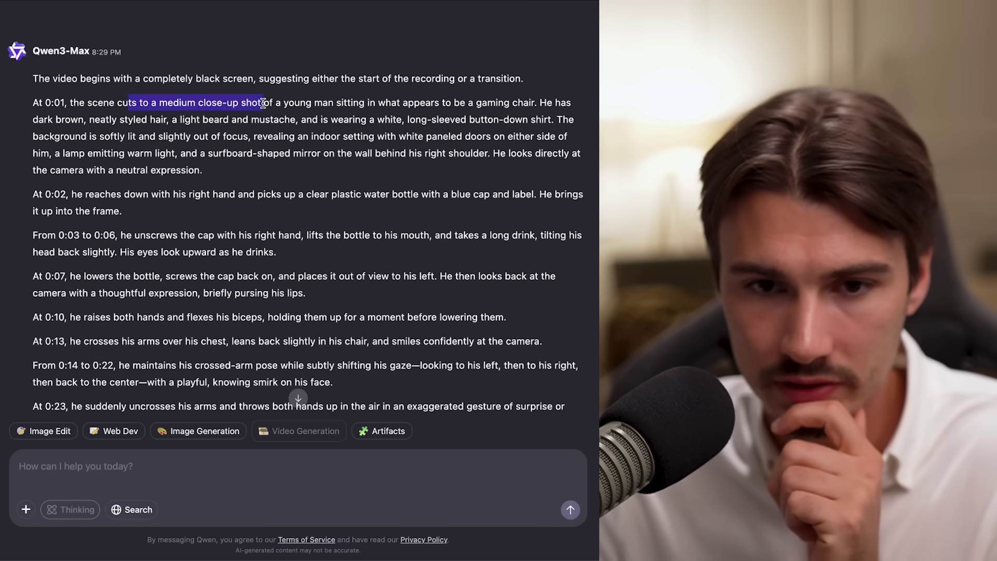
left_click_drag(384, 101, 419, 102)
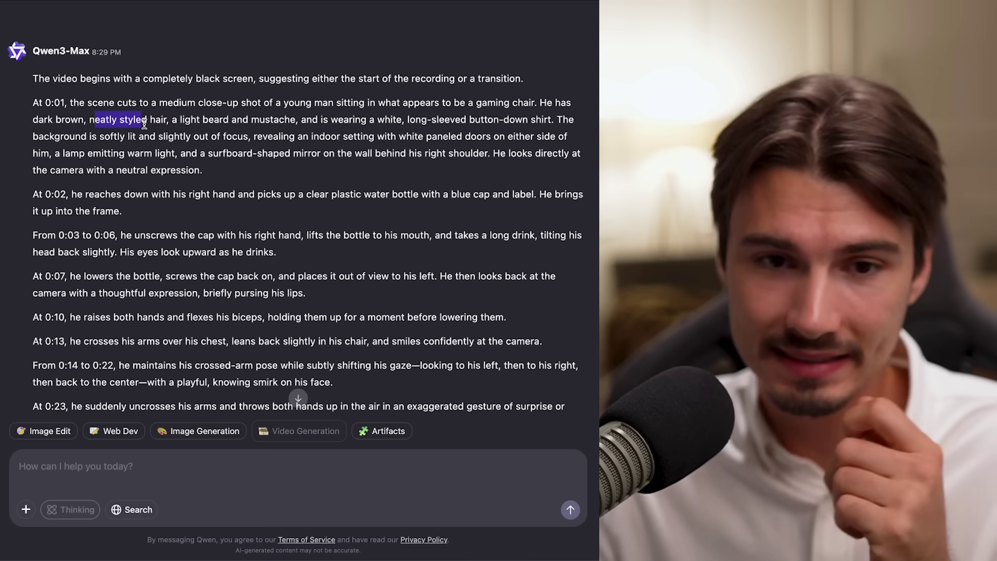
left_click_drag(226, 118, 295, 121)
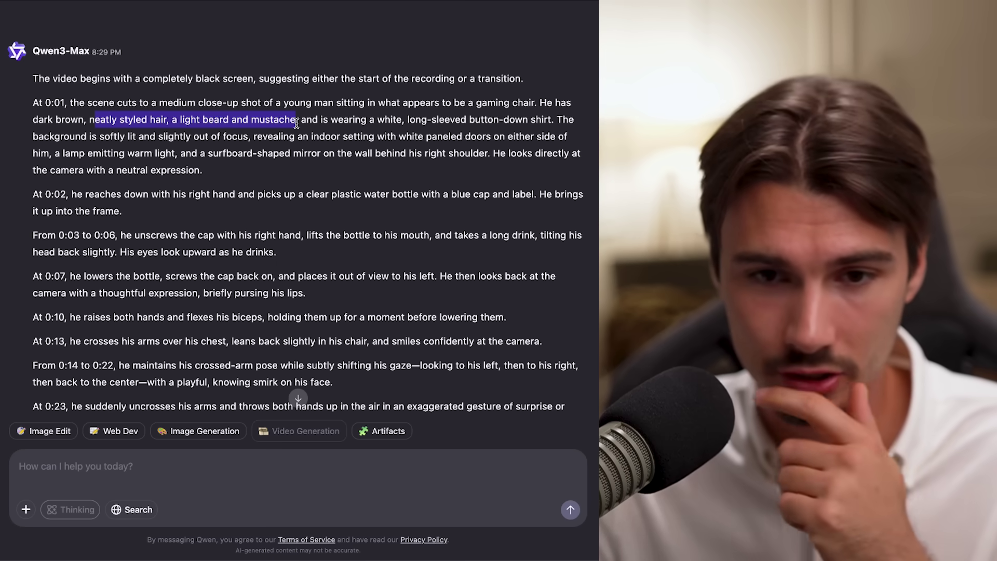
left_click(393, 108)
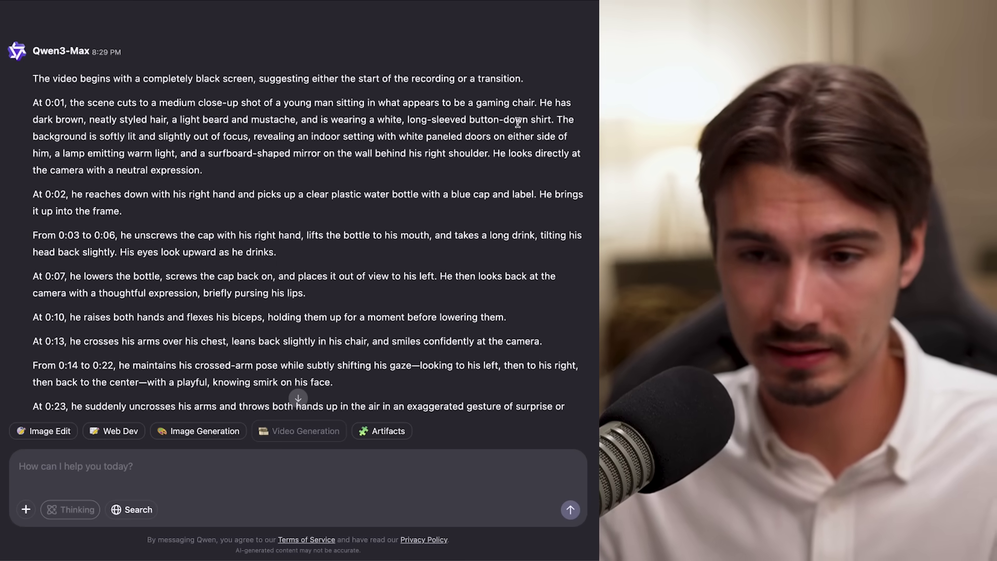
left_click(109, 146)
left_click_drag(110, 136, 117, 138)
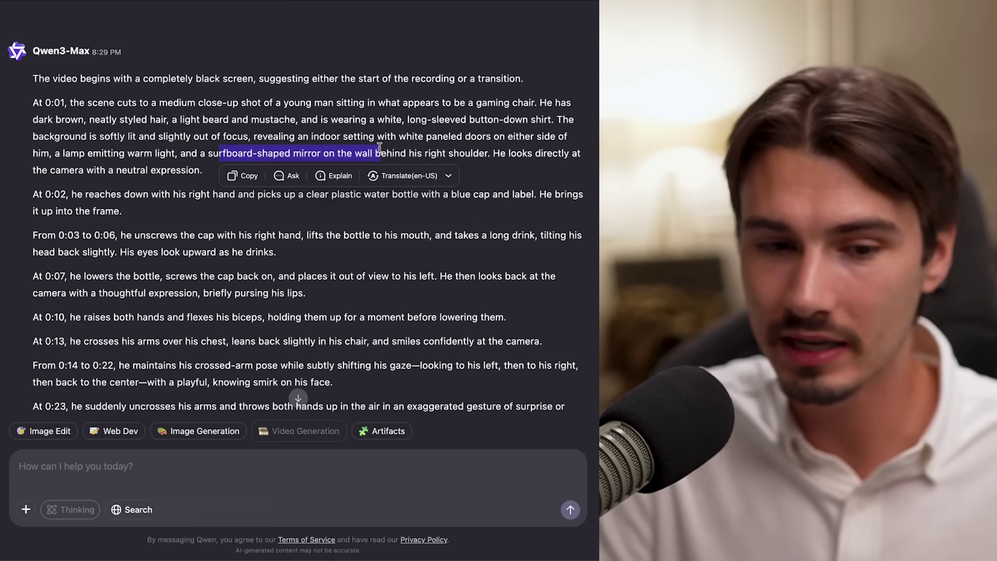
scroll(358, 305, "down", 5)
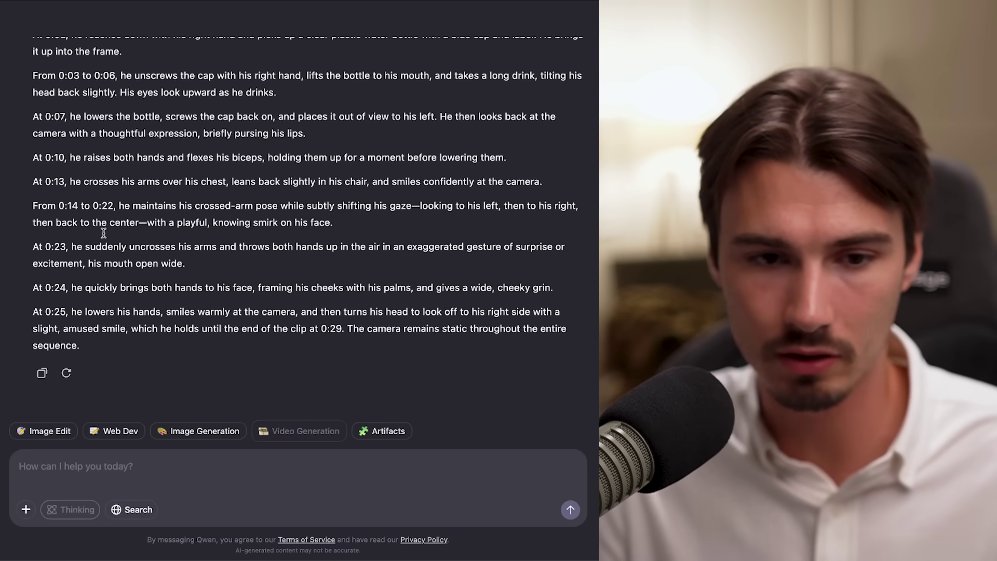
Highlight the 0:14 through 0:25 timestamp entries, then clear the selection
left_click_drag(32, 205, 170, 253)
left_click_drag(266, 305, 234, 312)
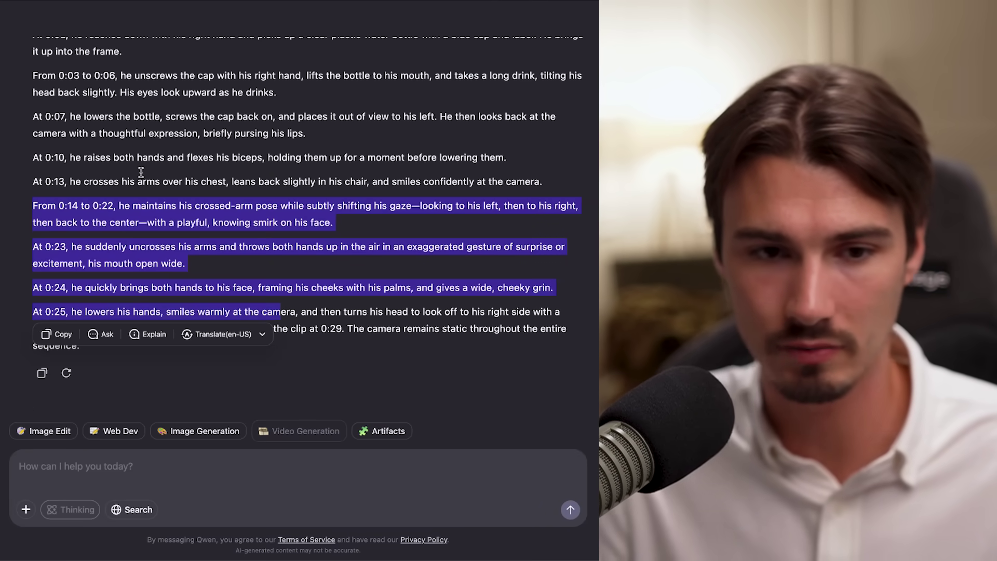
left_click_drag(32, 181, 229, 205)
left_click(187, 285)
scroll(278, 291, "up", 10)
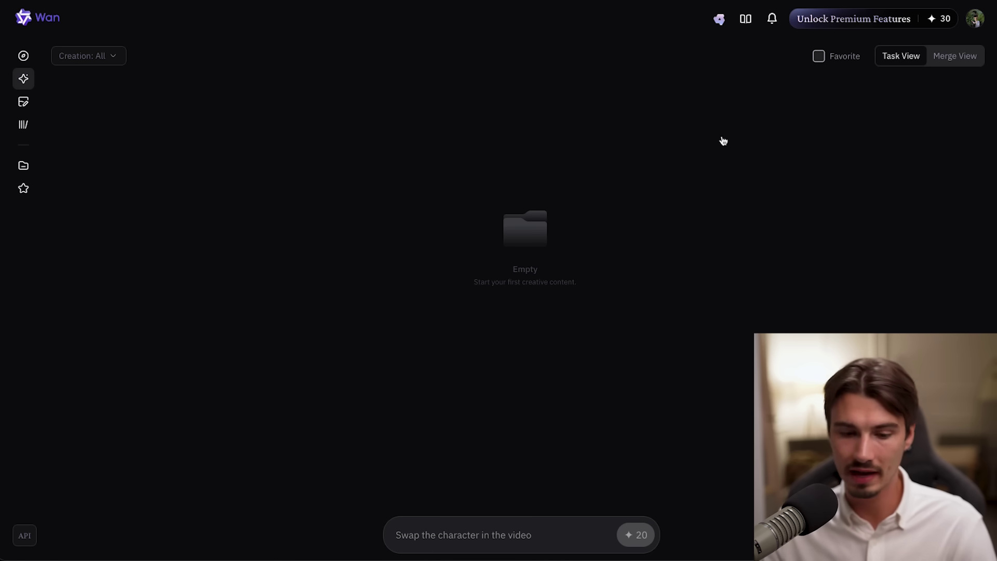
Open the Character Swap setup and trim the start of the target video clip
left_click(429, 528)
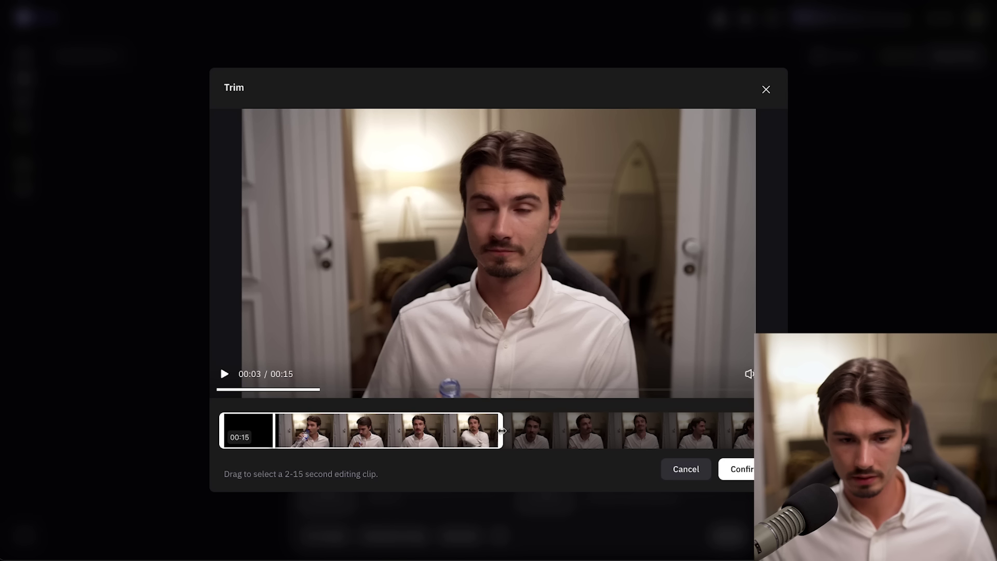
left_click_drag(221, 431, 333, 430)
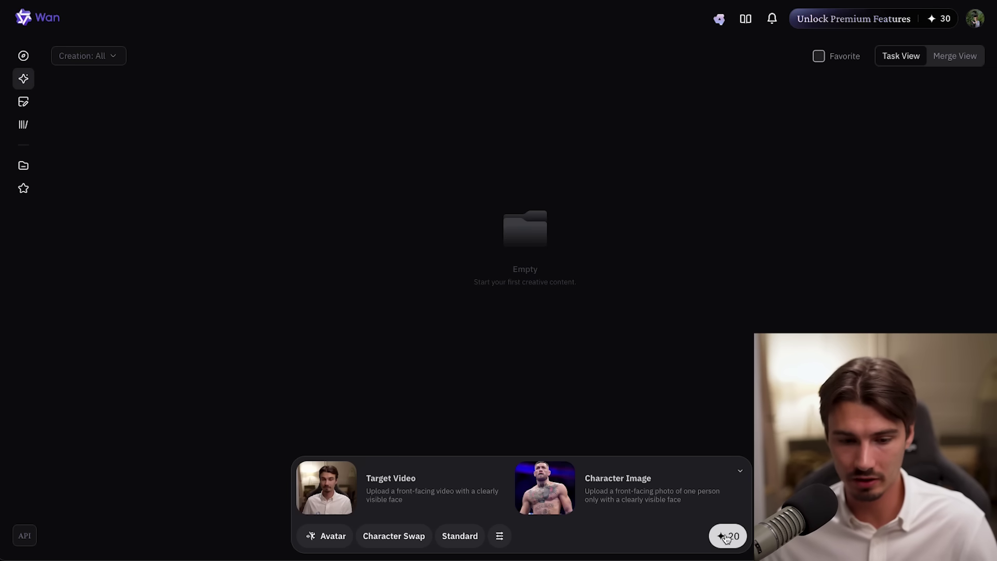
Generate the character swap past the face warning, then regenerate in Pro mode with the new image
left_click(726, 537)
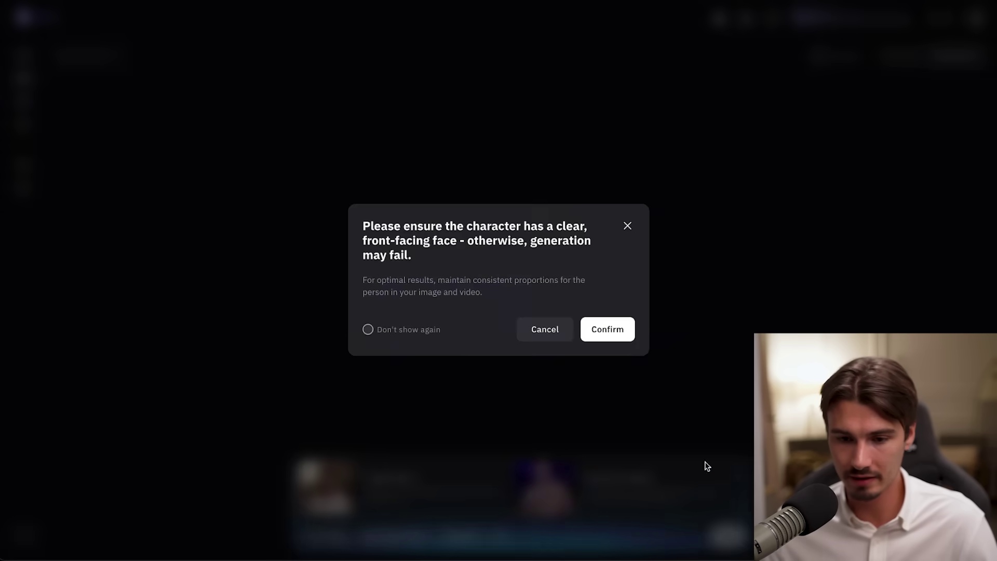
left_click(621, 330)
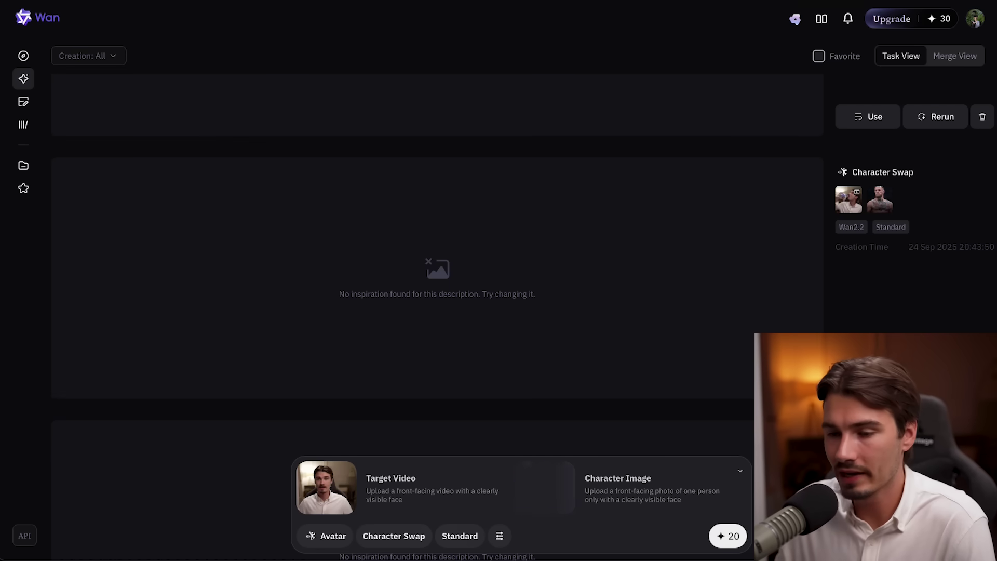
scroll(630, 419, "down", 2)
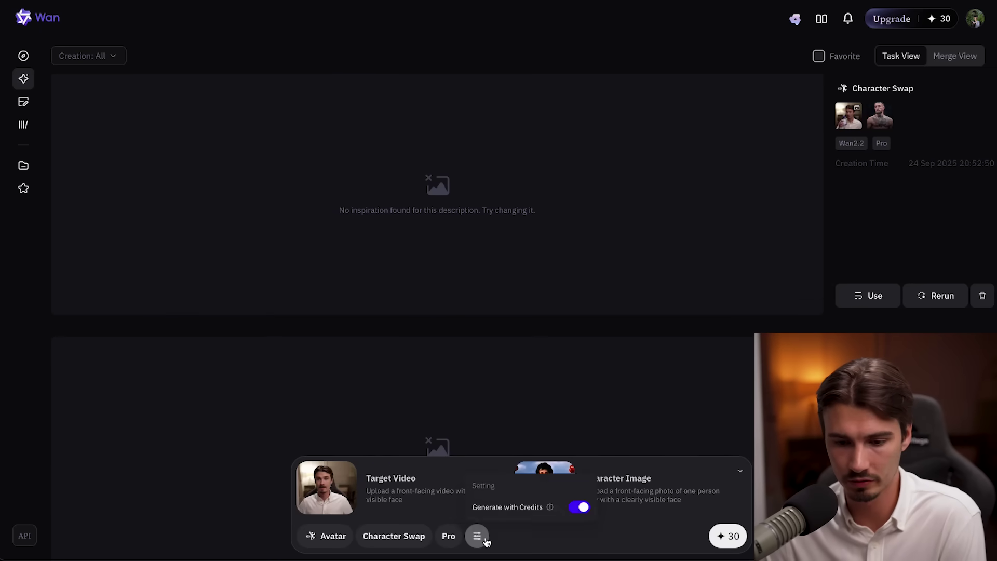
left_click(744, 543)
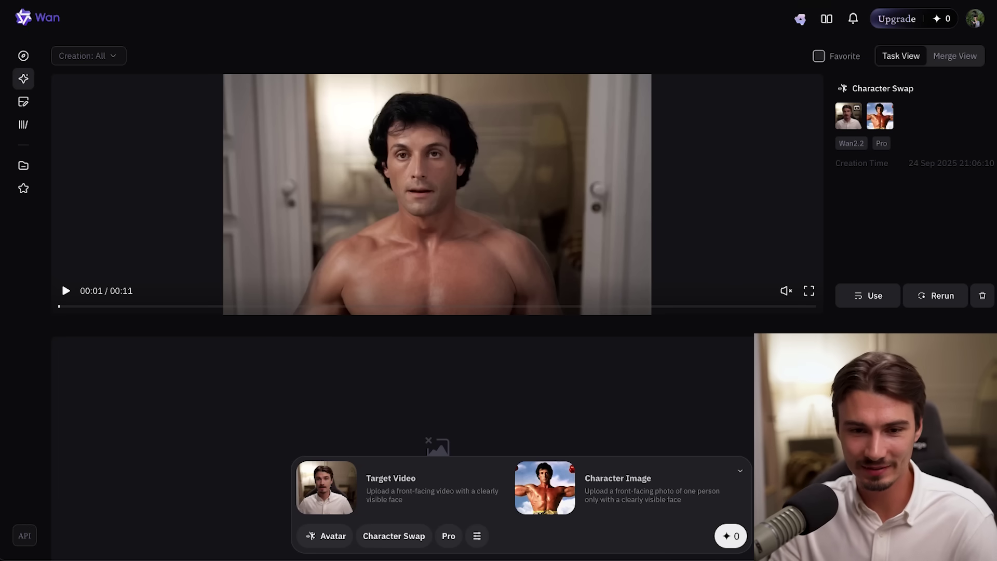